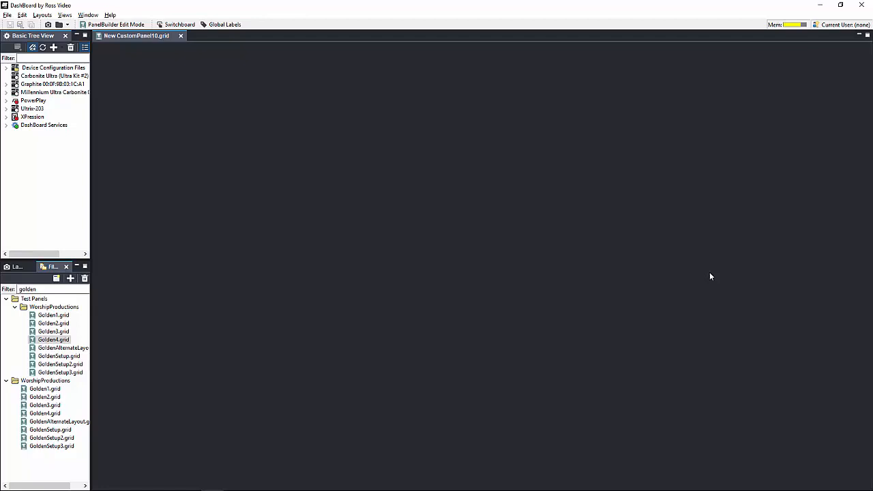
- In edit mode, add a Border Layout container about 1702 by 976 pixels over the whole panel with its growth quadrant set to Center
key(ctrl+g)
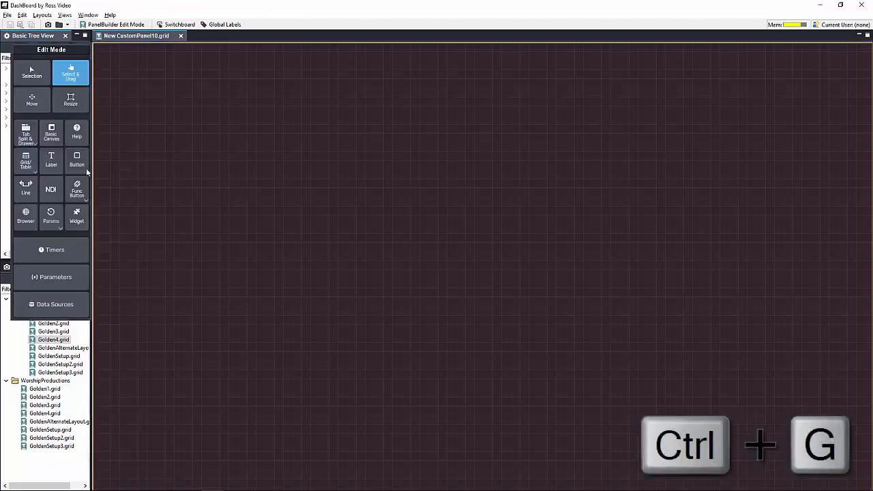
click(25, 161)
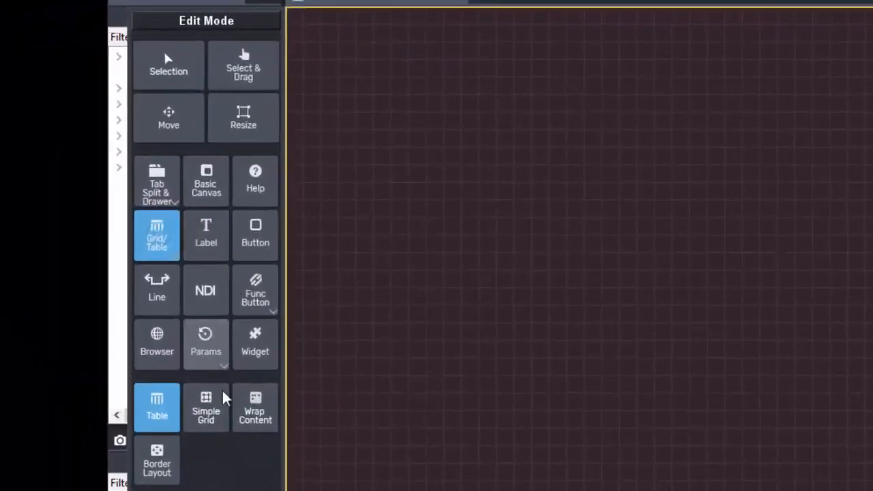
click(166, 466)
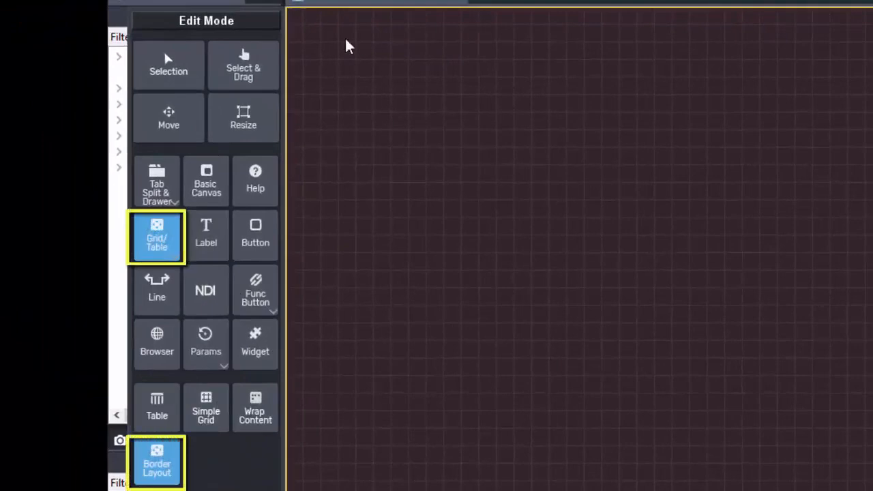
drag(289, 10, 870, 488)
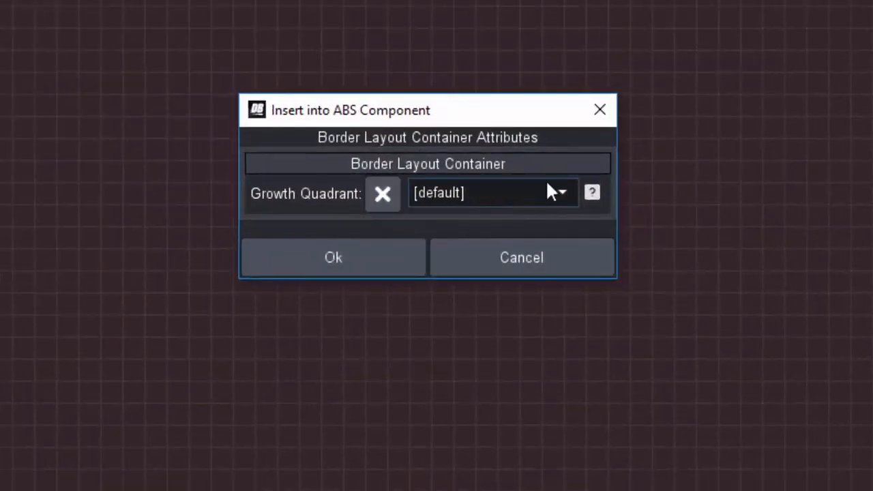
click(563, 192)
click(482, 278)
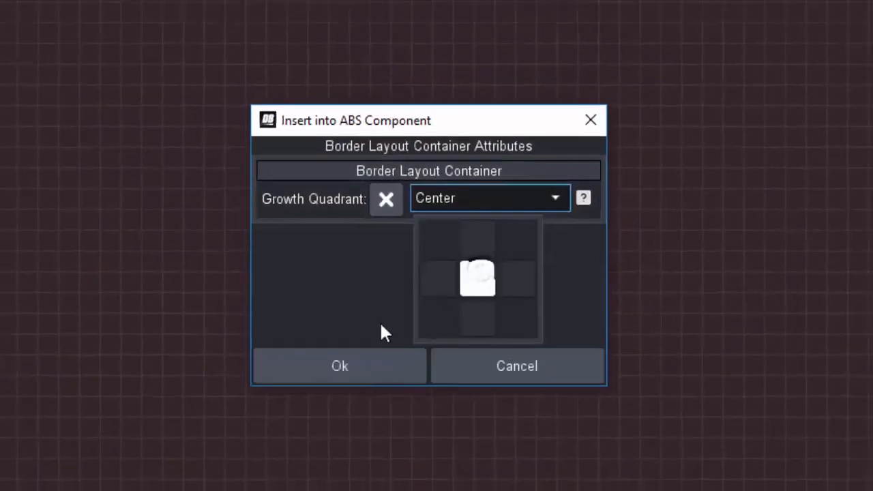
click(375, 372)
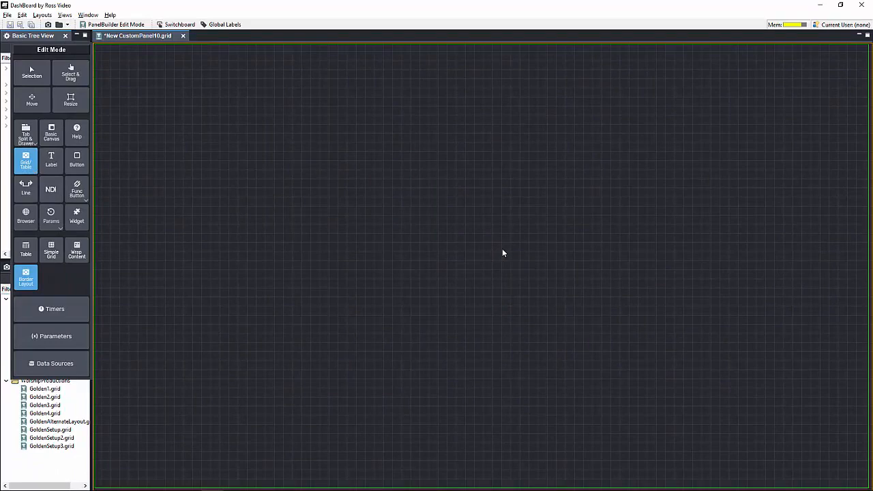
- Draw a basic canvas about 1675 by 113 pixels along the upper edge of the border layout and anchor it to Top
click(52, 135)
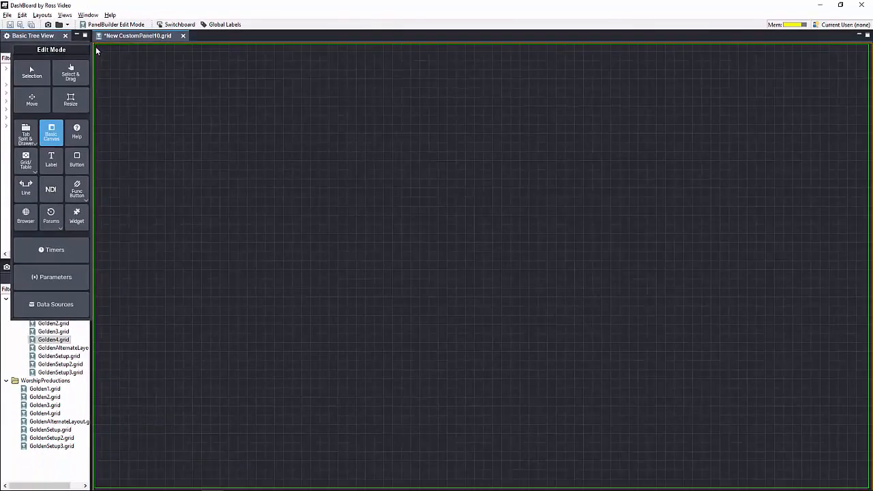
drag(97, 47, 857, 98)
click(491, 248)
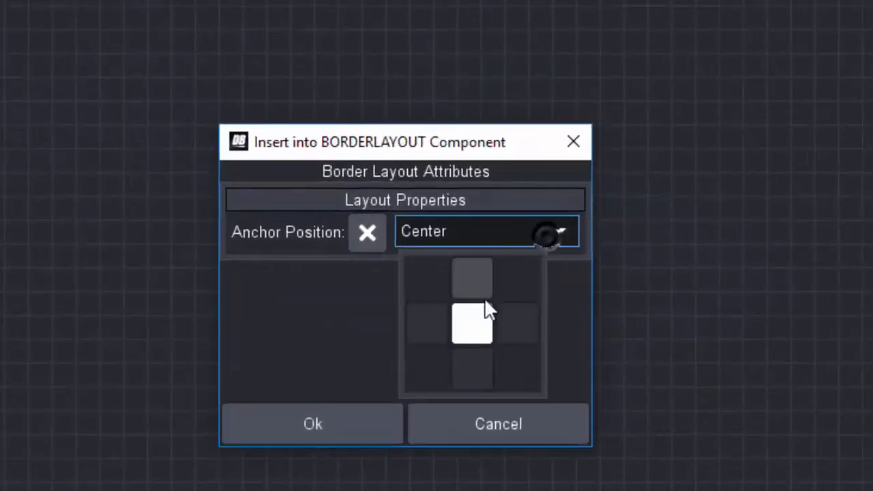
click(454, 268)
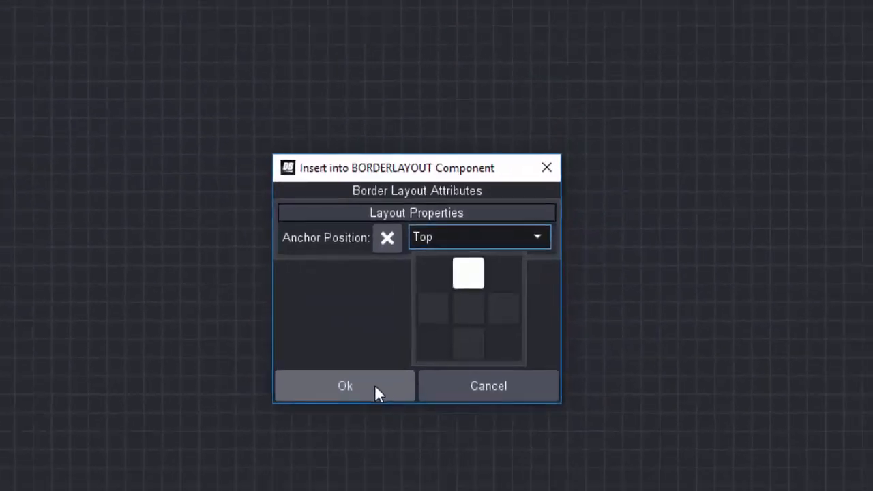
click(356, 430)
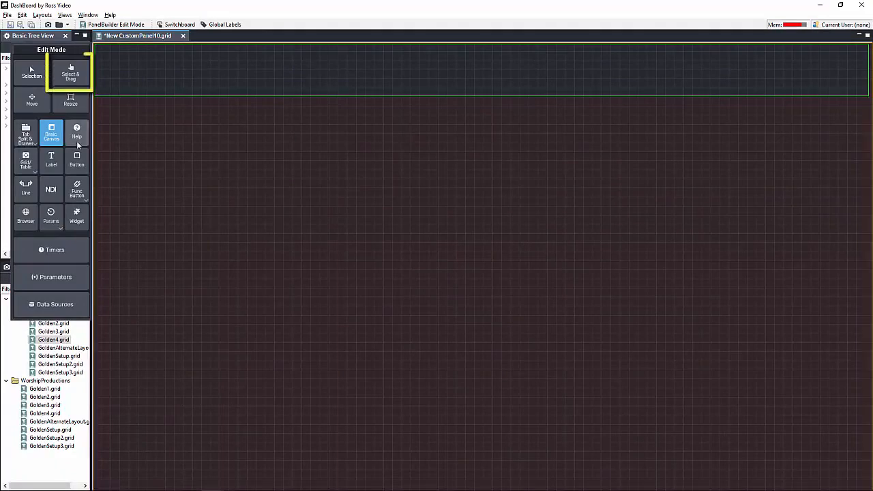
- Set the border layout's top, left, bottom and right offsets to 0 pixels and apply the changes
click(70, 69)
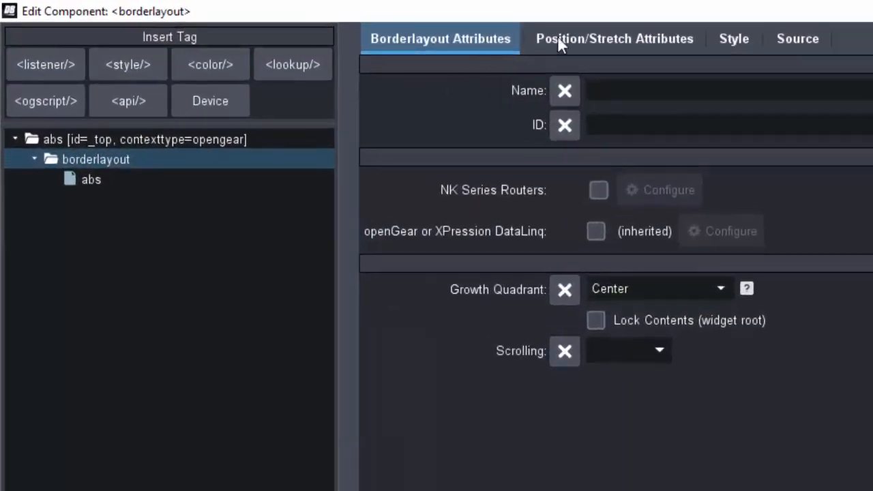
click(559, 43)
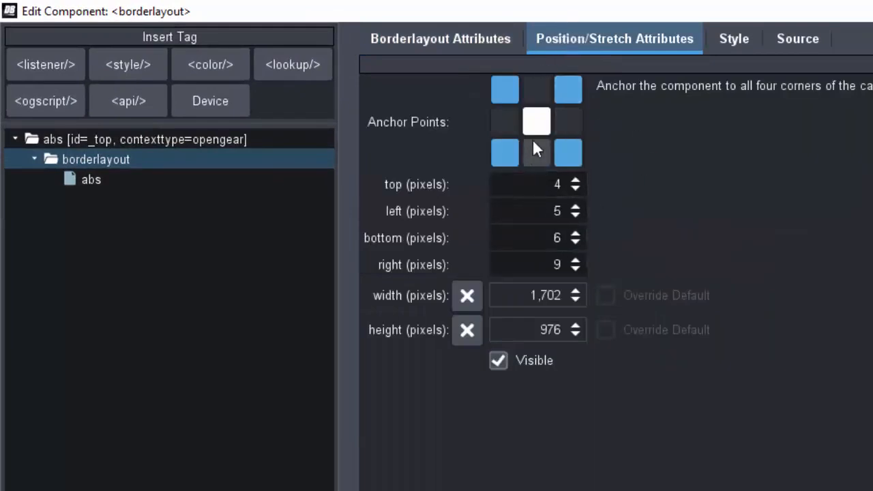
click(552, 185)
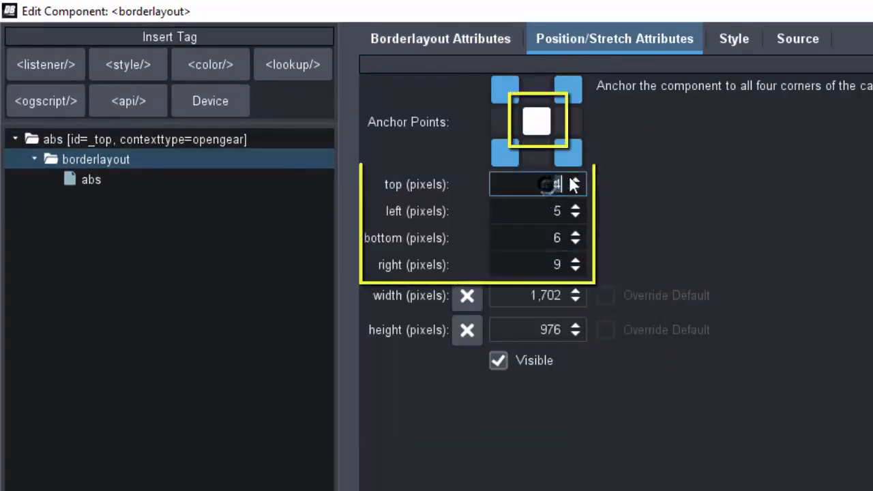
key(BackSpace)
text(0)
click(567, 212)
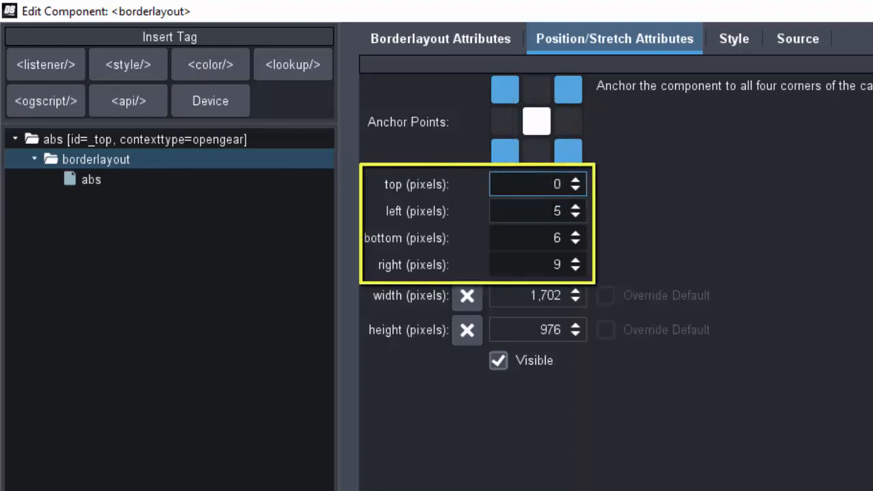
key(BackSpace)
text(0)
click(550, 239)
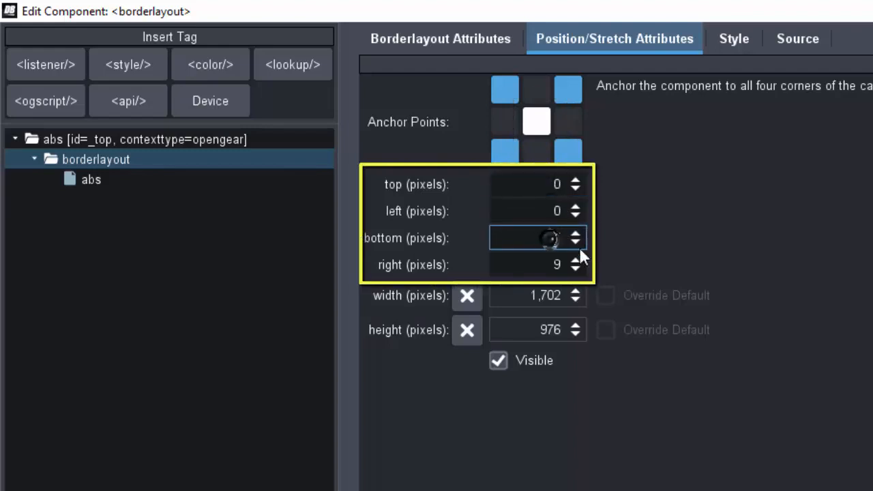
click(560, 265)
key(BackSpace)
text(07)
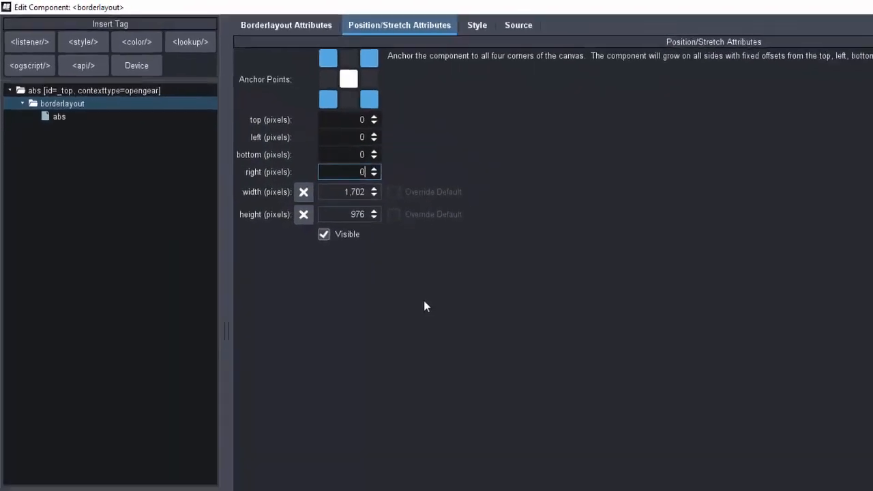
key(Delete)
click(394, 478)
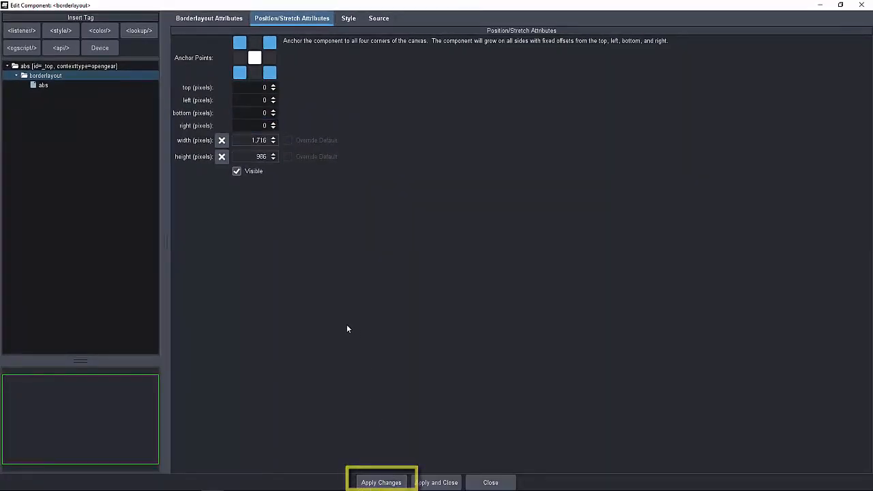
- Set the height of the top-anchored canvas to 100 pixels and apply the change
click(67, 142)
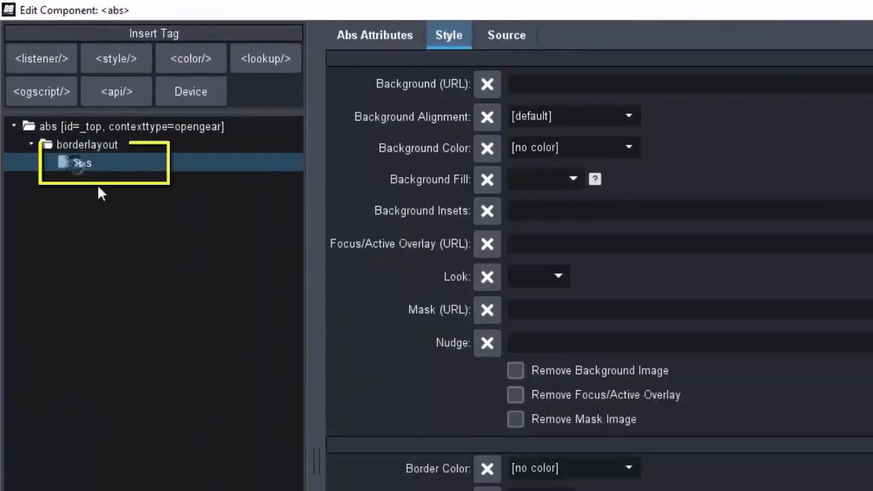
click(363, 35)
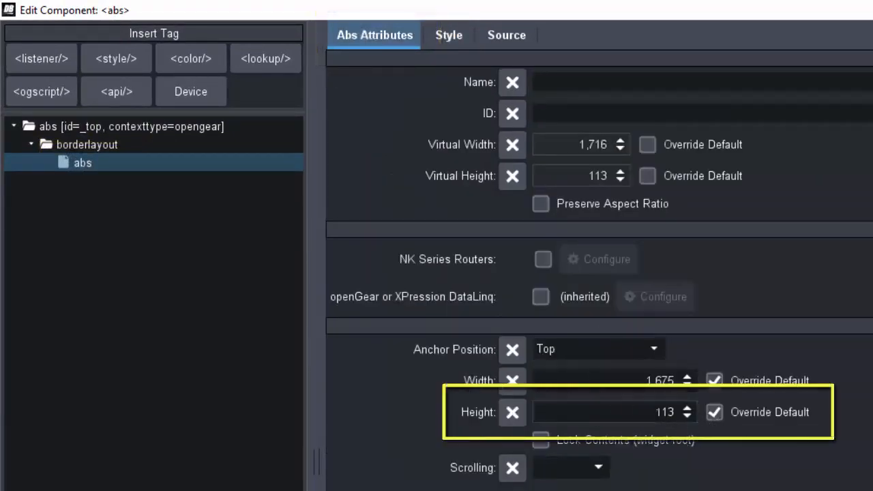
drag(653, 412, 691, 409)
text(100)
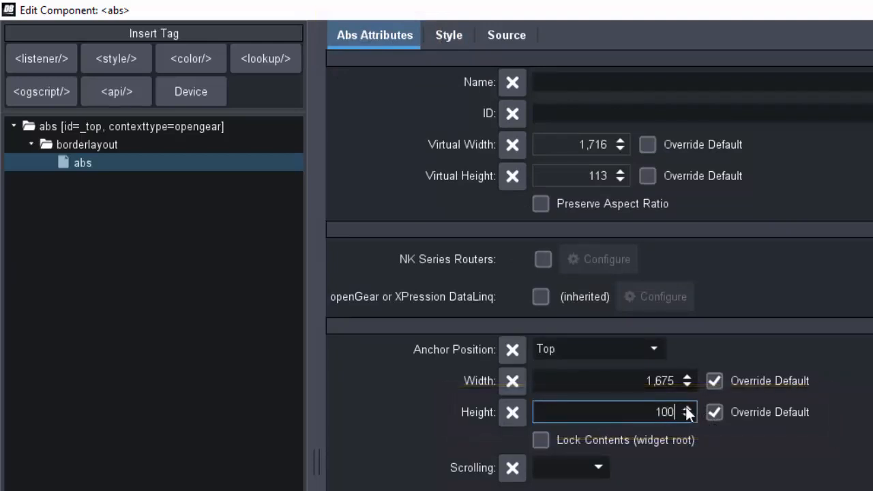
click(758, 490)
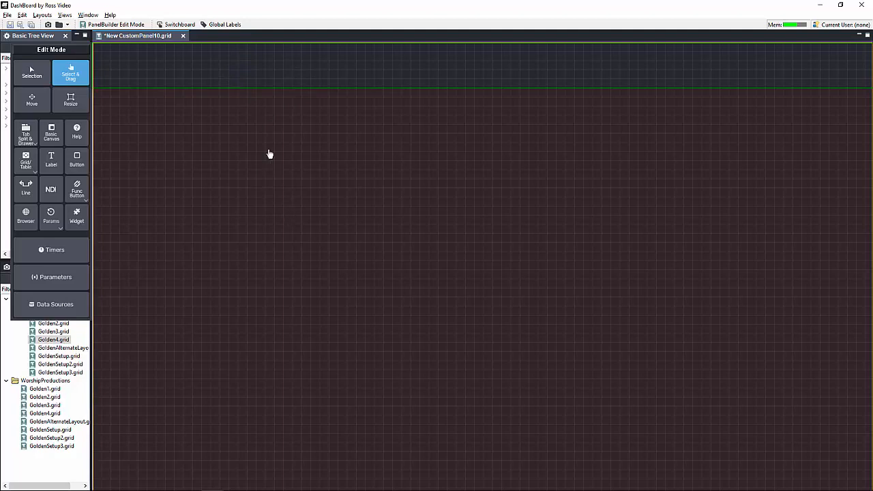
- Give the top-anchored canvas a black background (000000) with transparency 0 and apply it
double_click(257, 68)
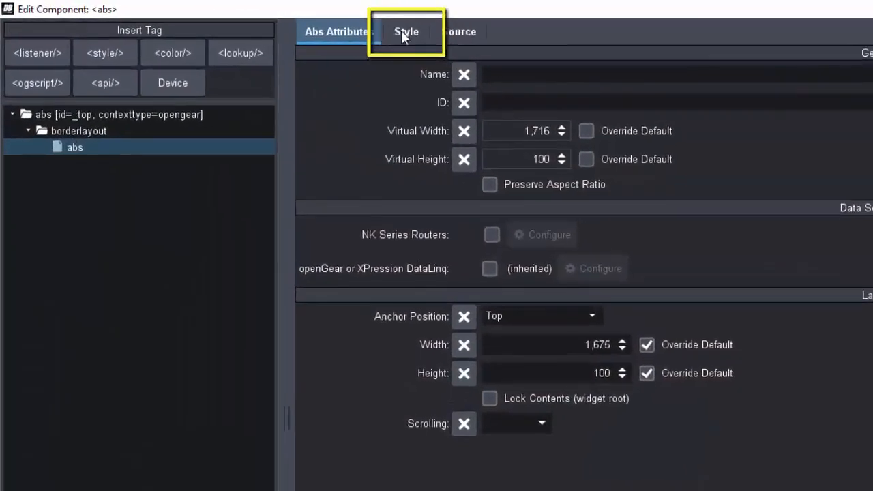
click(402, 32)
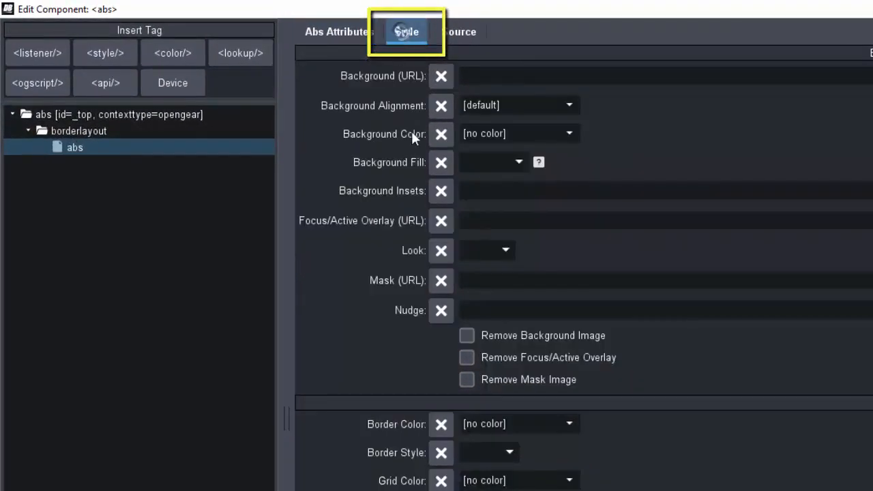
click(571, 134)
click(580, 344)
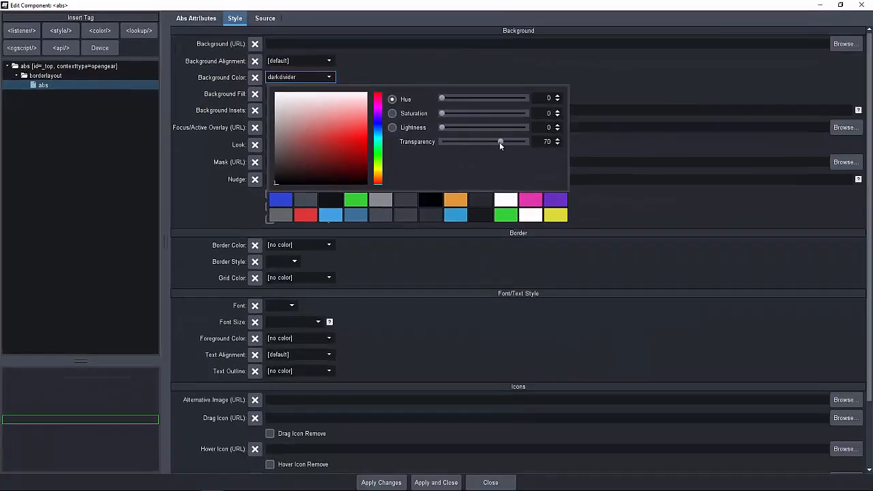
drag(865, 244, 746, 251)
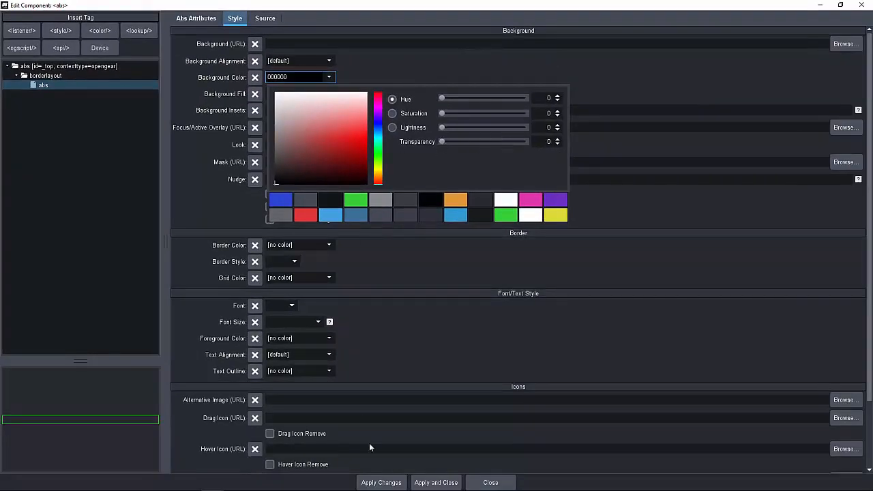
click(436, 482)
click(436, 483)
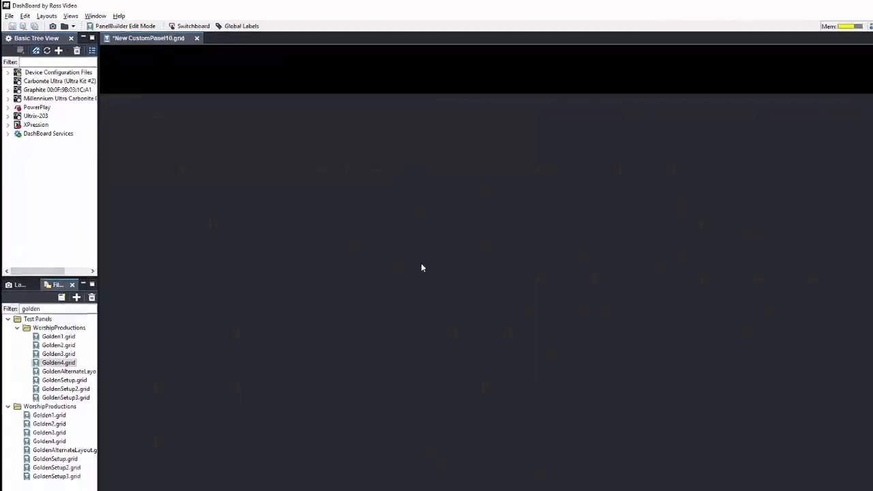
- Back in edit mode, draw a basic canvas about 913 by 519 pixels below the black header and anchor it to Center
key(ctrl+g)
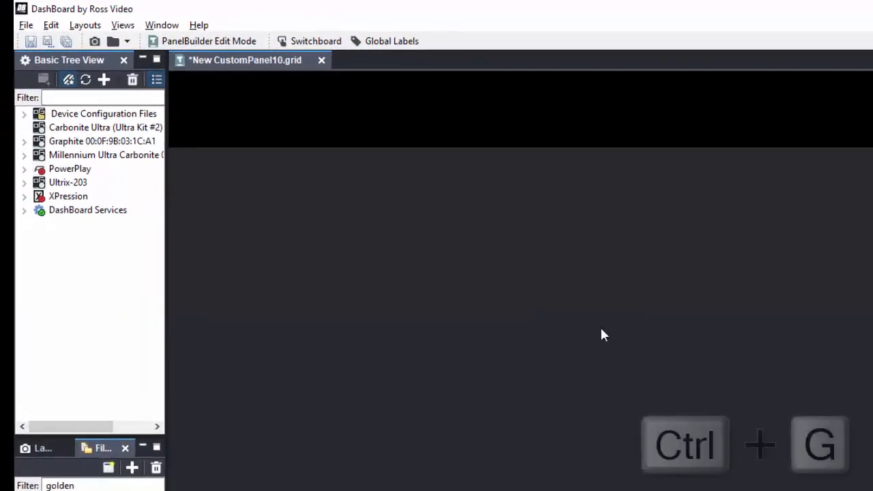
key(ctrl+g)
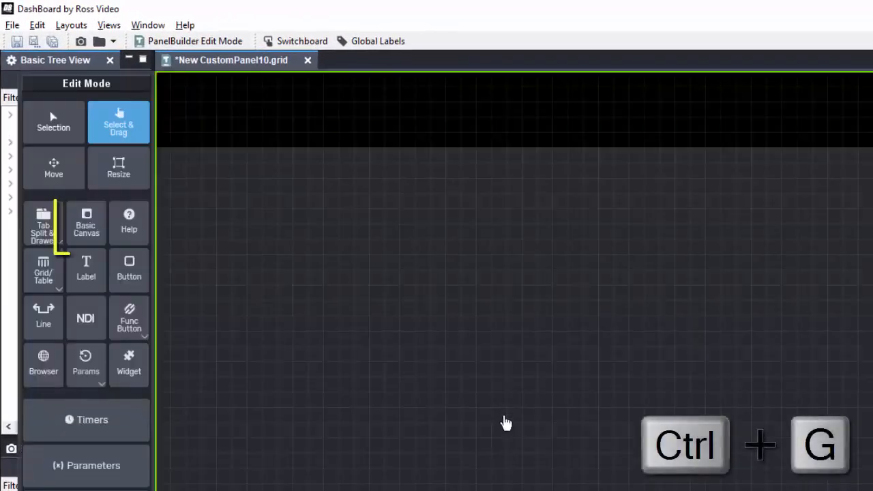
click(93, 234)
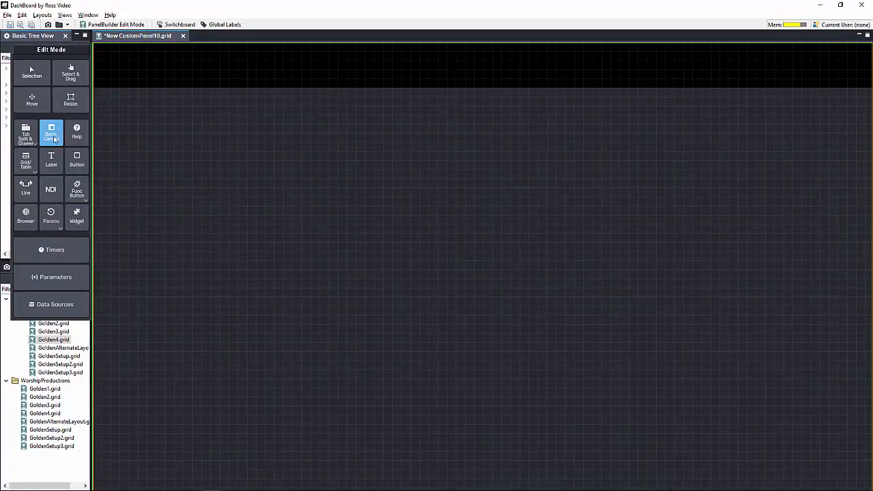
drag(99, 91, 516, 334)
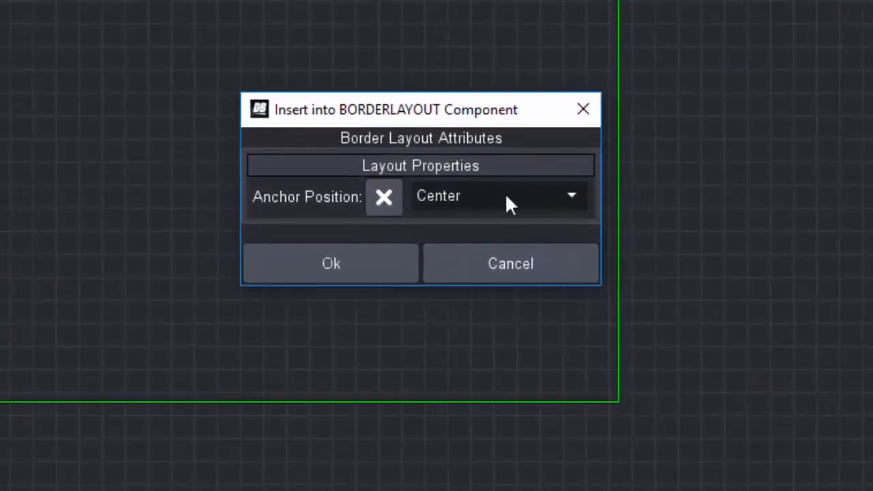
click(370, 266)
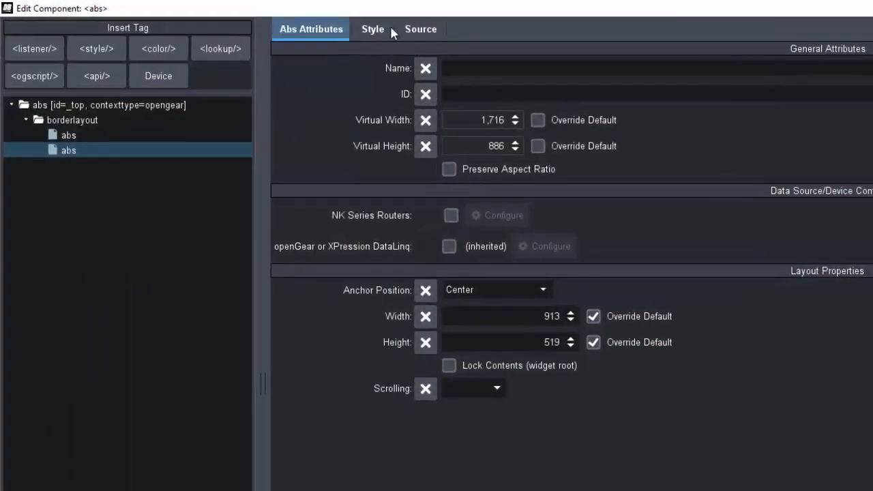
- Give the center canvas a muted blue background, preview the panel outside edit mode and return to editing
click(391, 28)
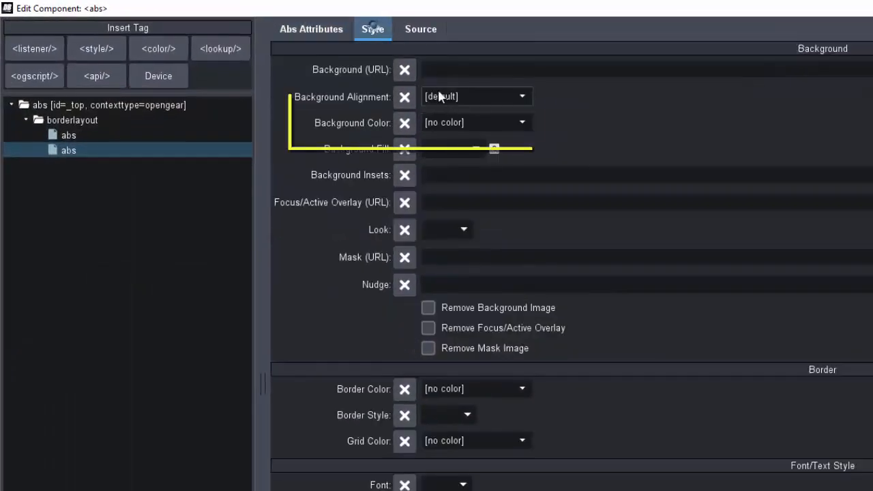
click(524, 122)
click(563, 341)
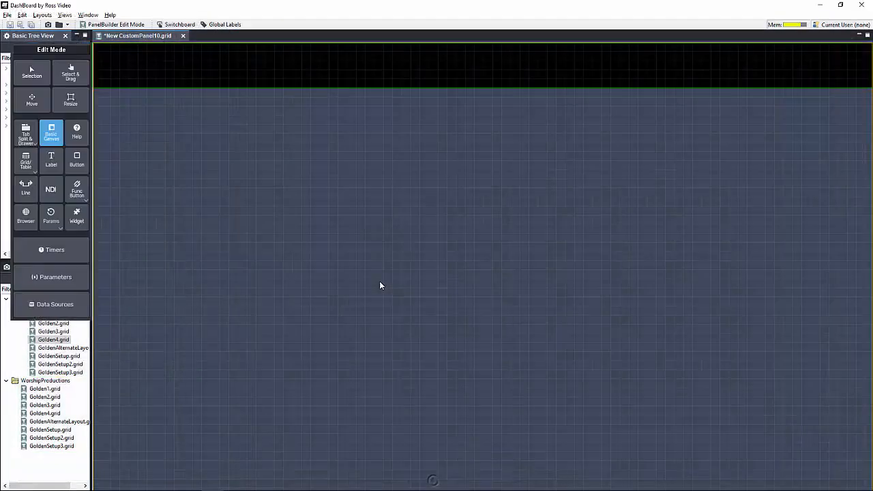
key(ctrl+g)
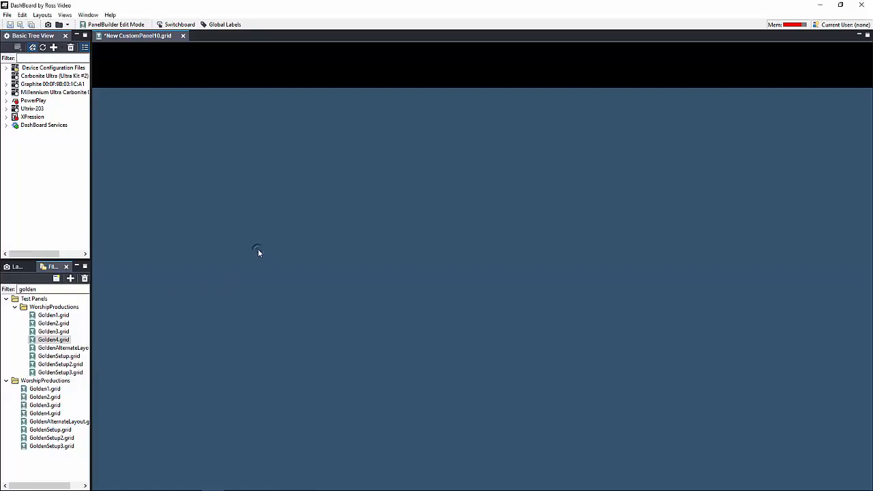
key(ctrl+g)
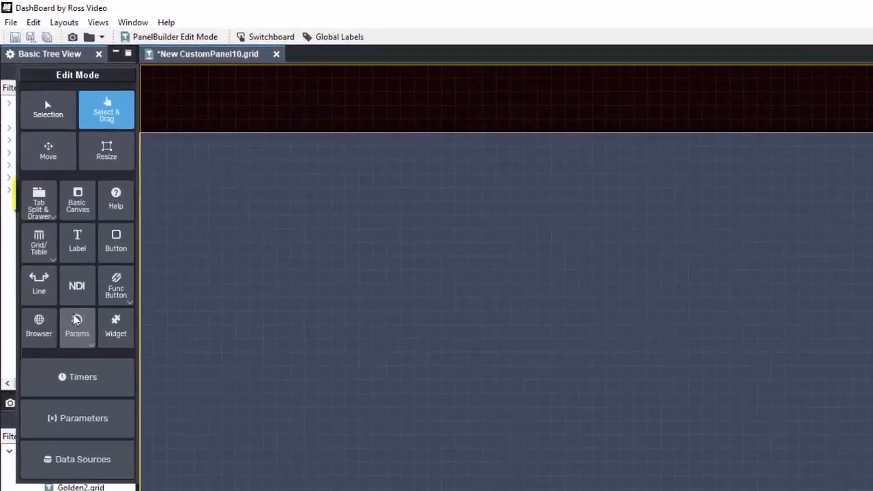
- Insert a drawer covering the blue center canvas, with its tab fill set to Both
click(39, 203)
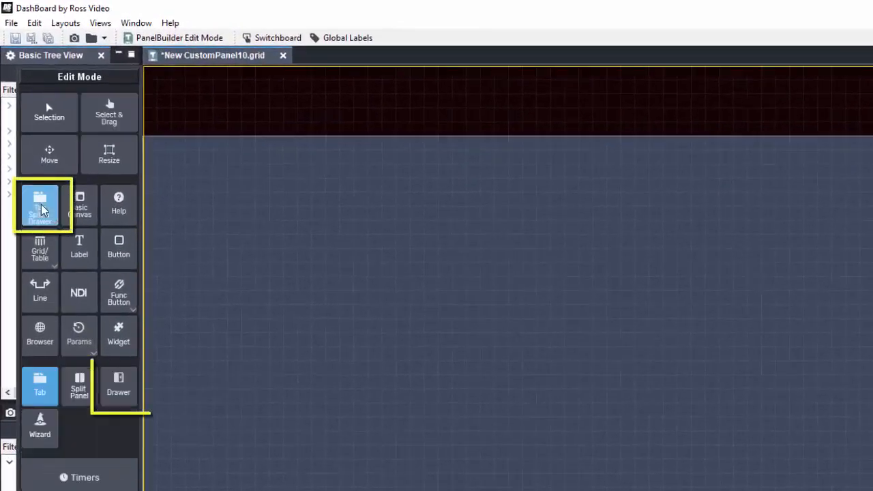
click(124, 390)
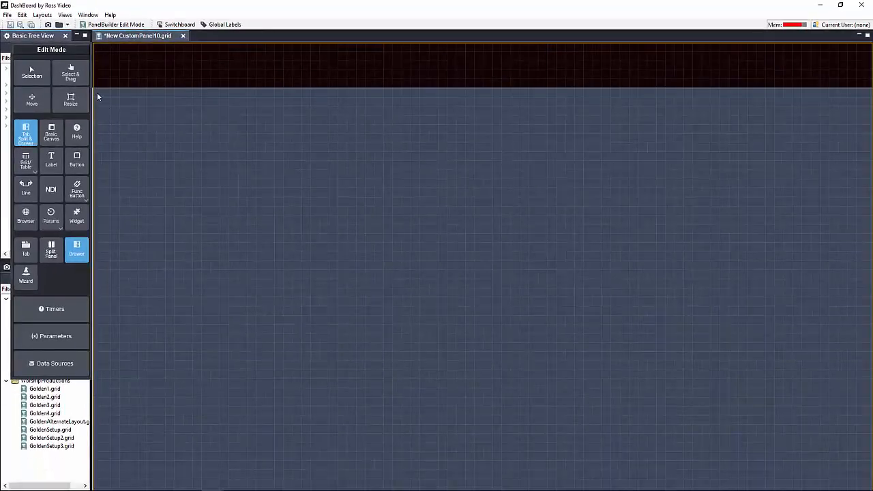
click(95, 90)
drag(484, 360, 872, 490)
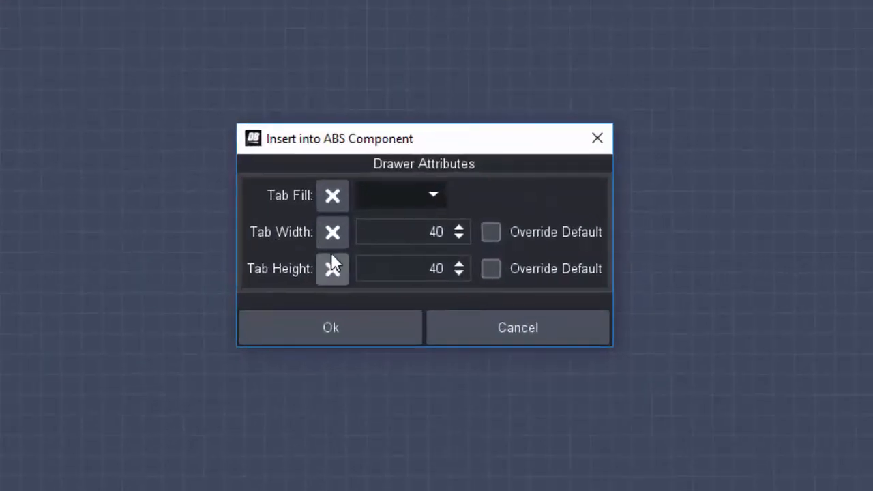
click(432, 195)
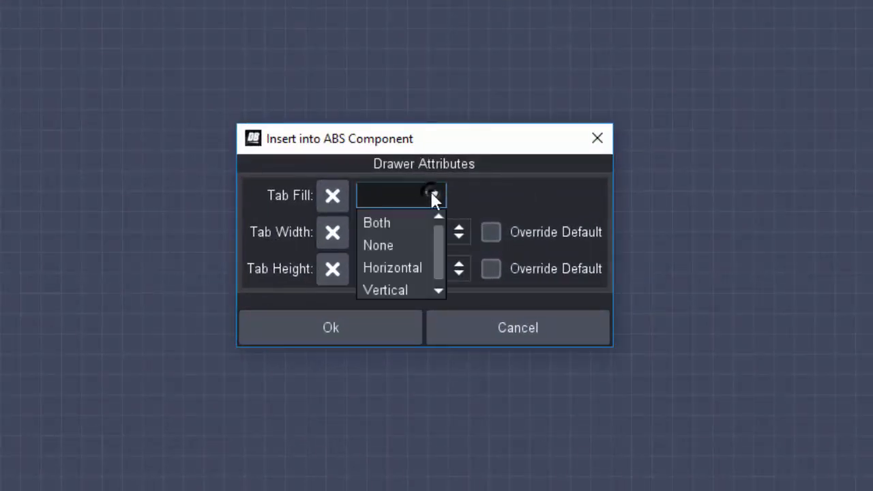
click(415, 229)
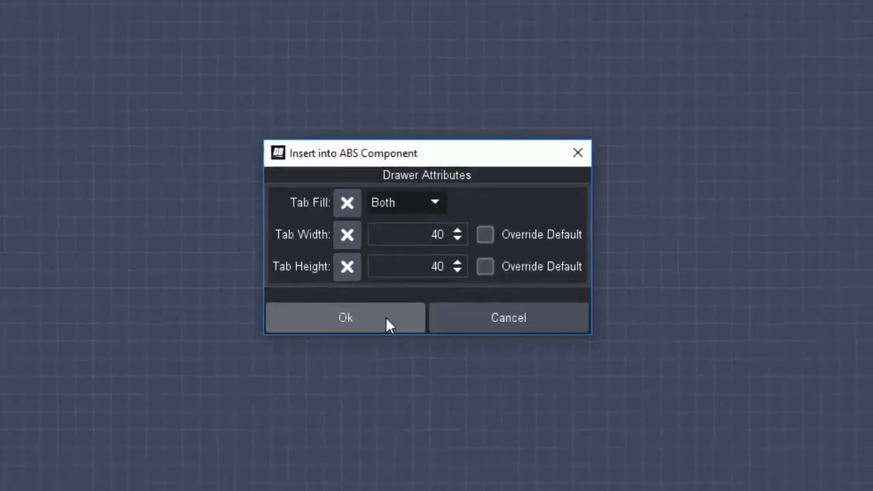
click(387, 324)
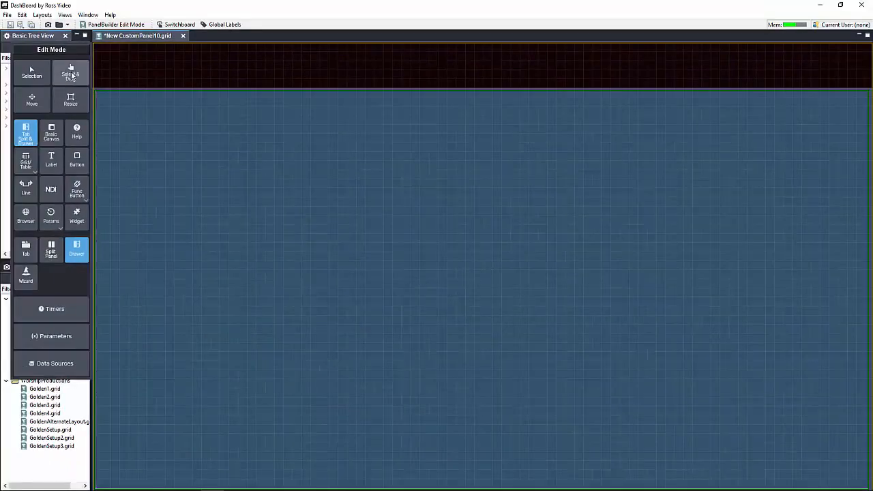
- Set the drawer's top, left, bottom and right offsets to 0 pixels so it fills the center canvas
click(70, 62)
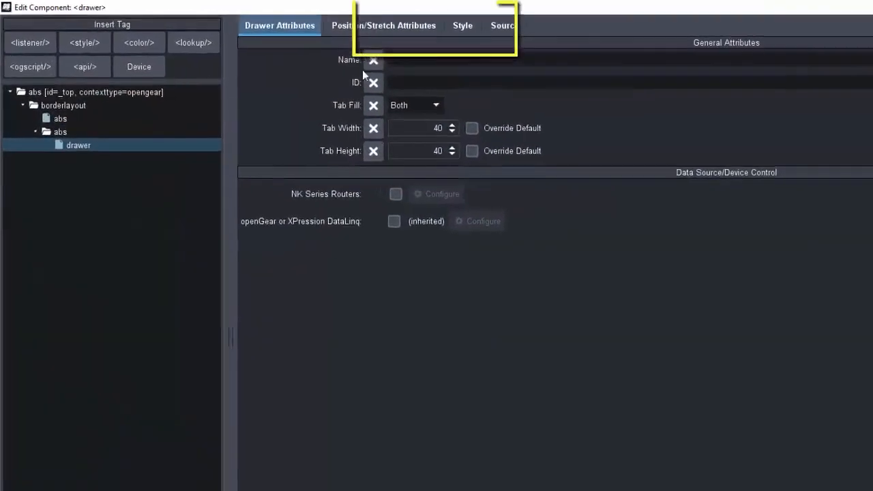
click(303, 20)
click(434, 142)
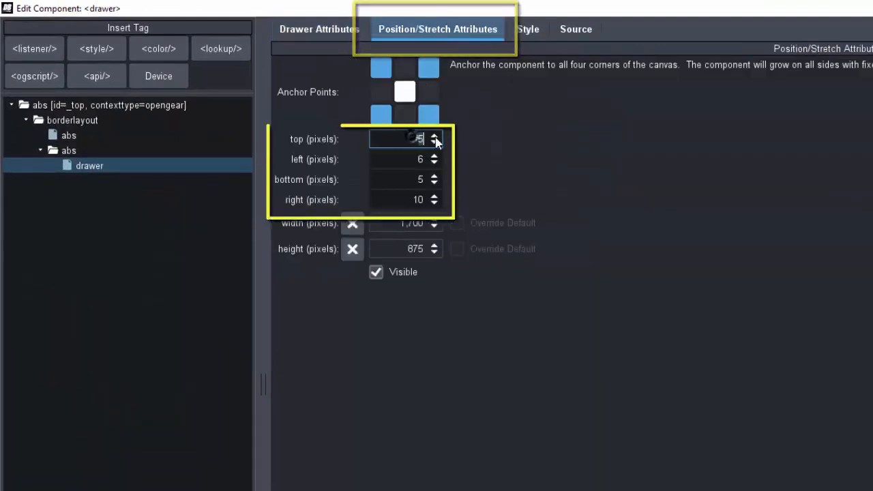
click(434, 163)
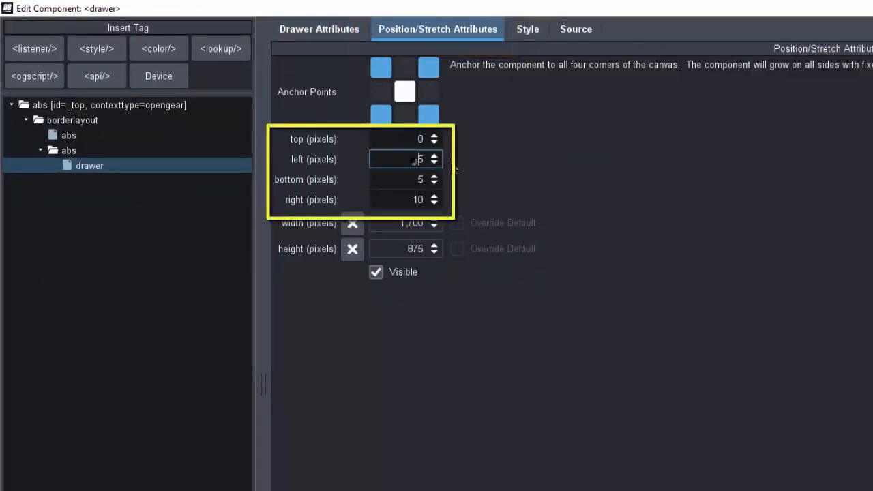
click(434, 183)
click(422, 198)
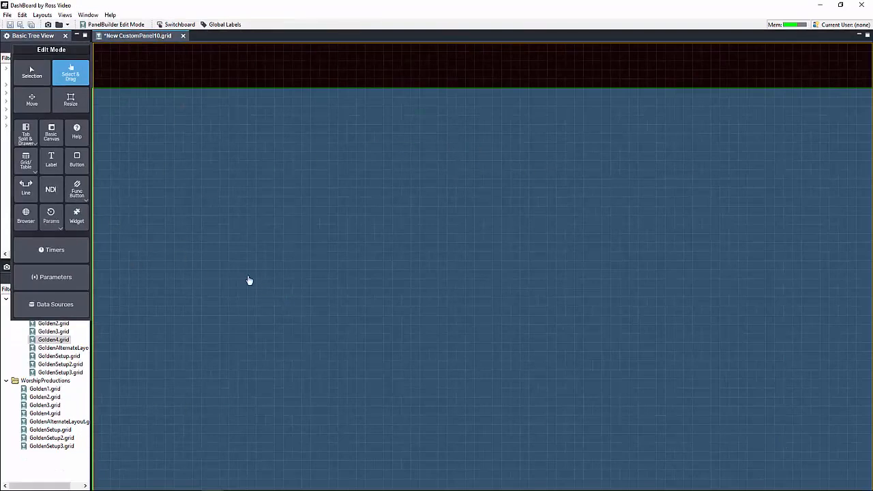
- Draw a basic canvas inside the drawer, name it Control and anchor its tab to Left
click(51, 133)
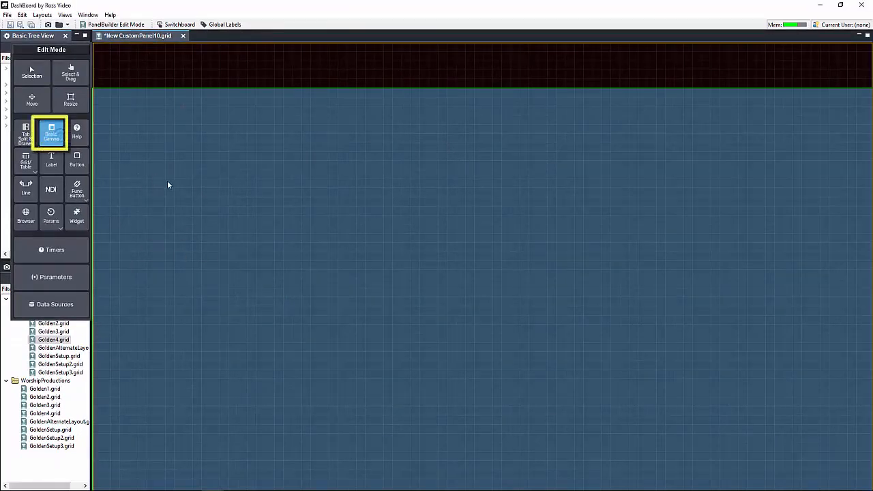
click(95, 89)
drag(250, 223, 500, 391)
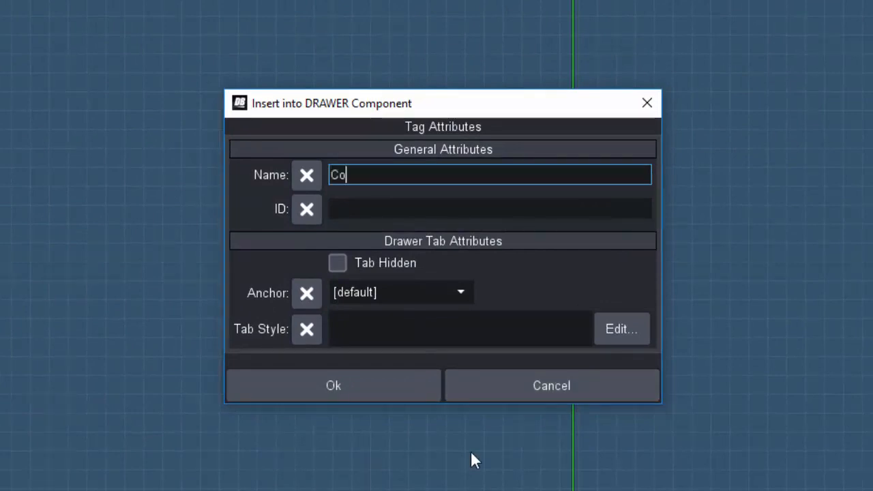
text(l)
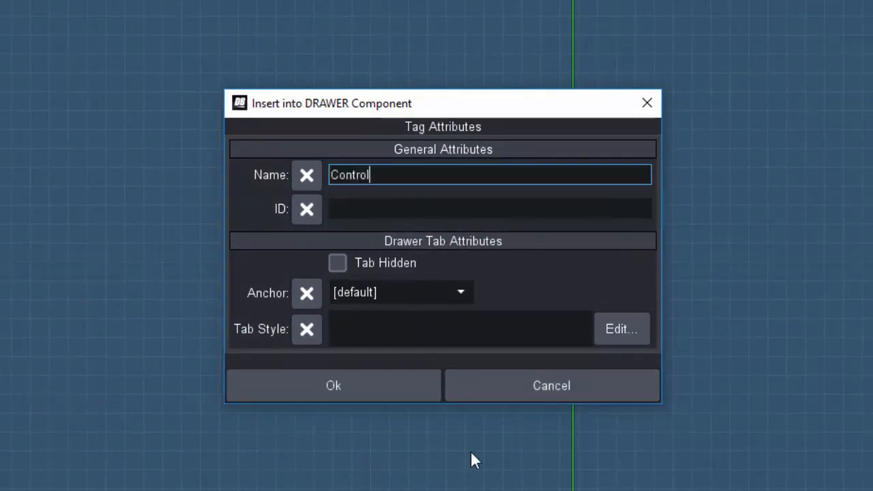
click(464, 292)
click(356, 363)
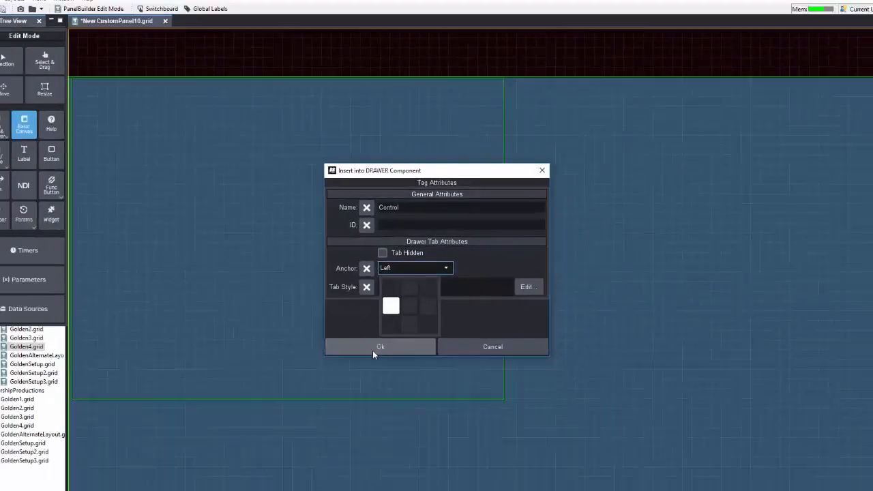
click(375, 347)
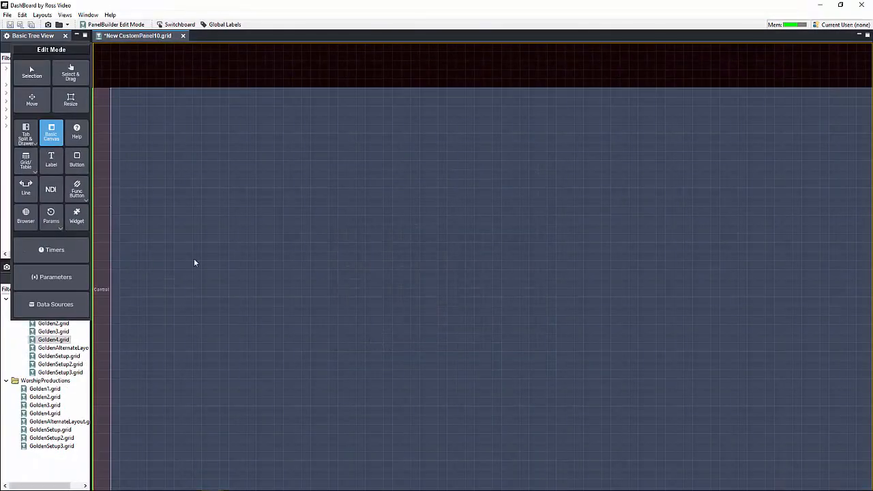
- Draw a second basic canvas in the drawer, name it Rundown and anchor its tab to Left
drag(113, 90, 504, 406)
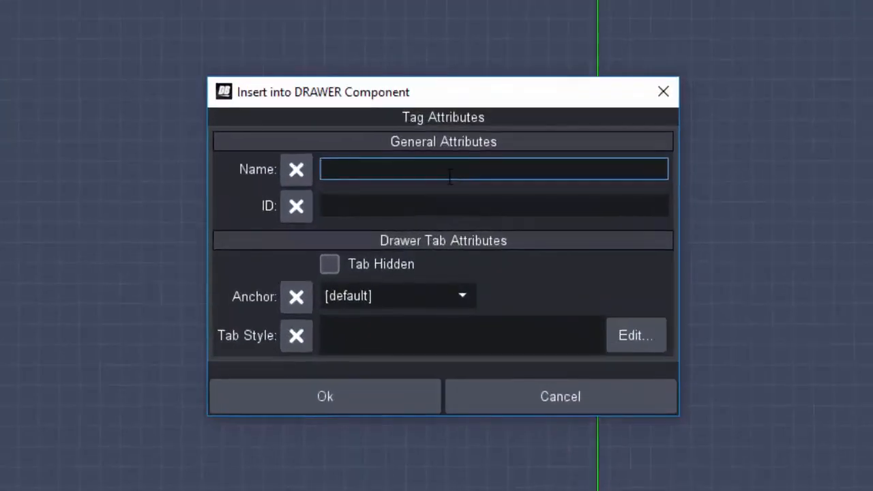
text(Rundown)
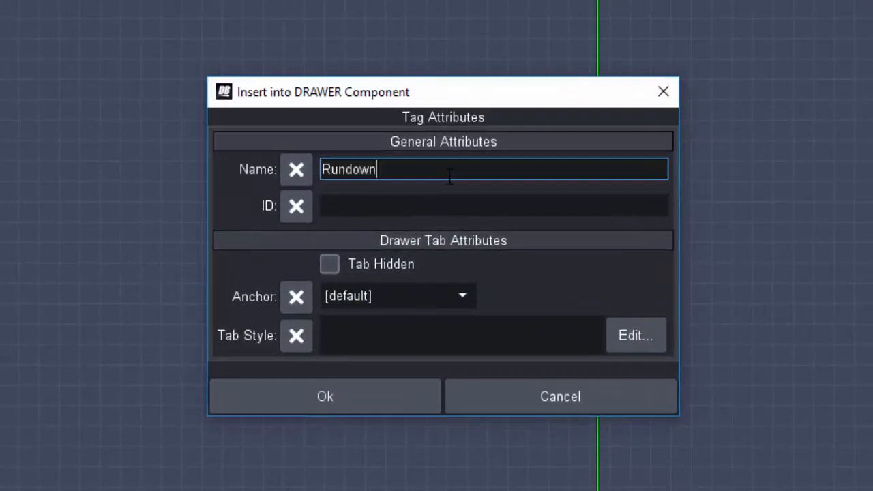
click(457, 293)
click(344, 375)
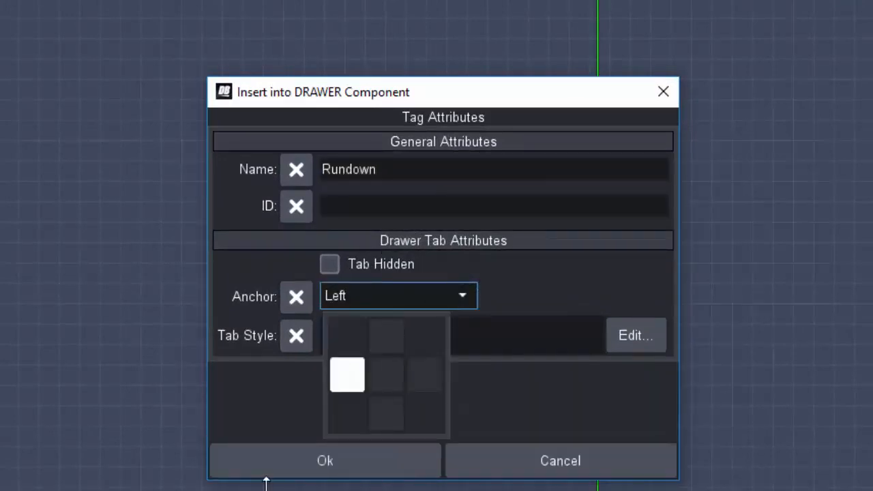
click(283, 466)
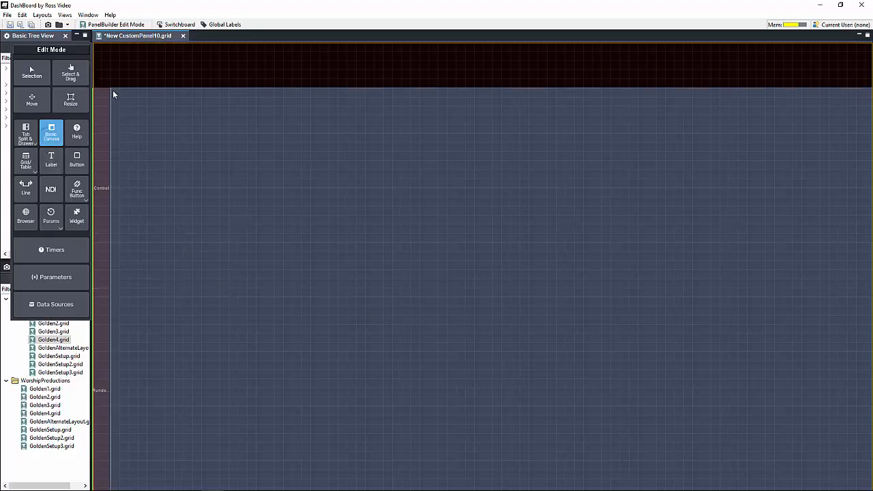
- Draw an unnamed basic canvas over the drawer's remaining area and anchor it to Center
drag(114, 92, 871, 489)
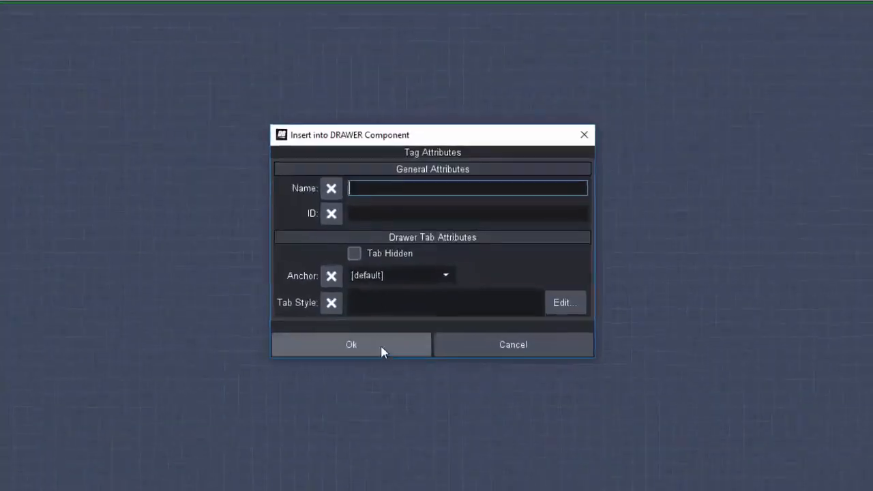
click(444, 267)
click(378, 357)
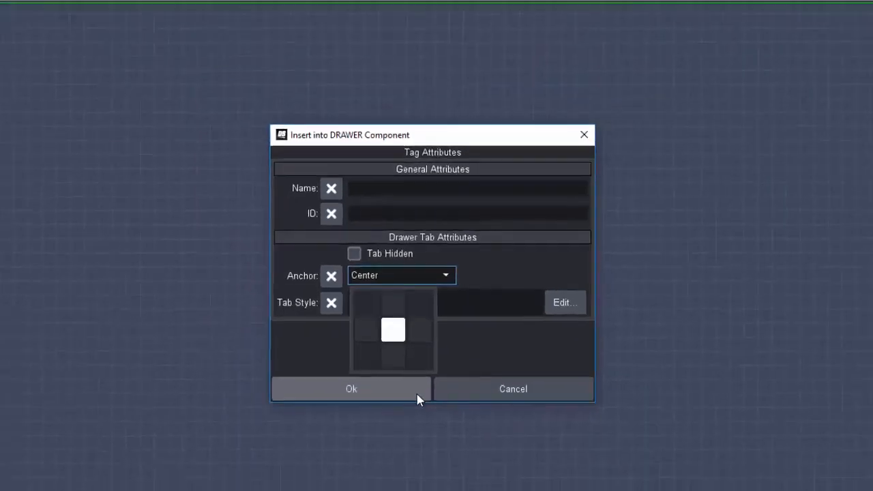
click(417, 394)
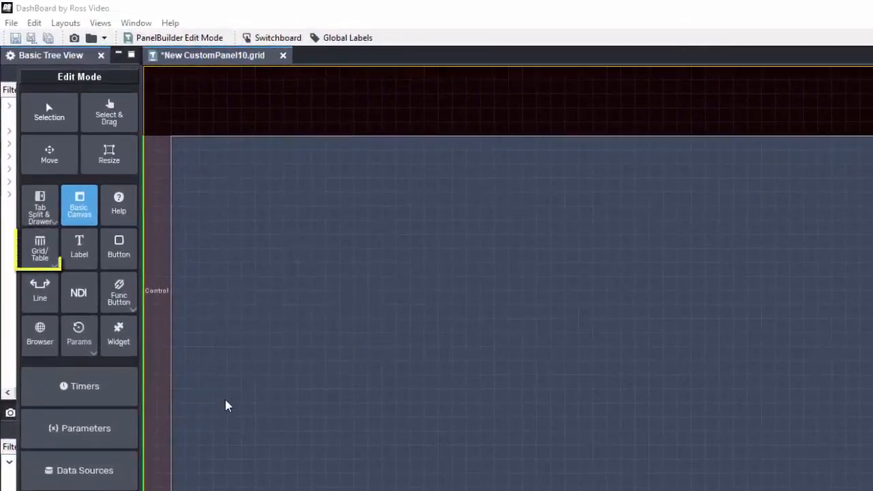
- Insert a simple grid across the drawer's center canvas with 3 columns and a horizontal space of 10
click(40, 251)
click(86, 397)
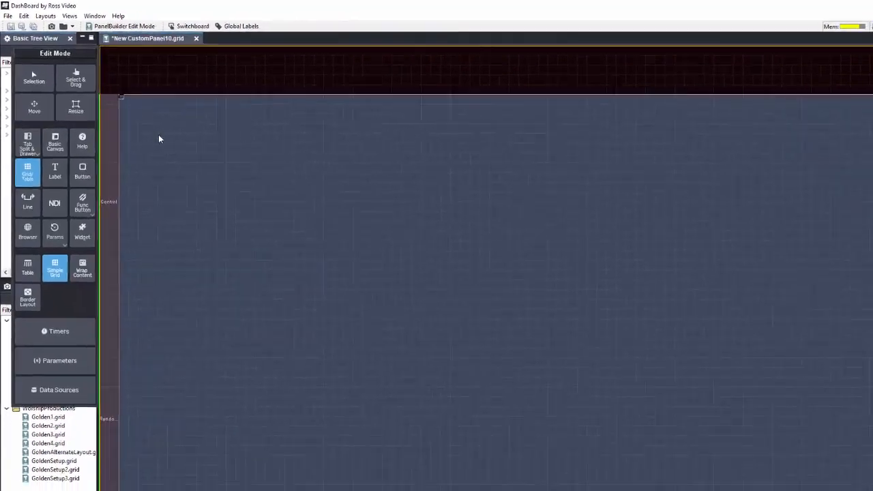
drag(121, 98, 872, 490)
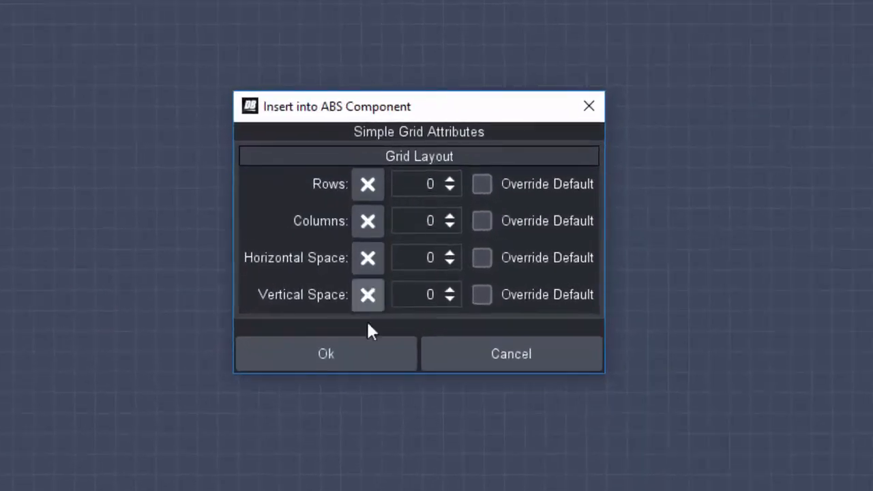
click(486, 221)
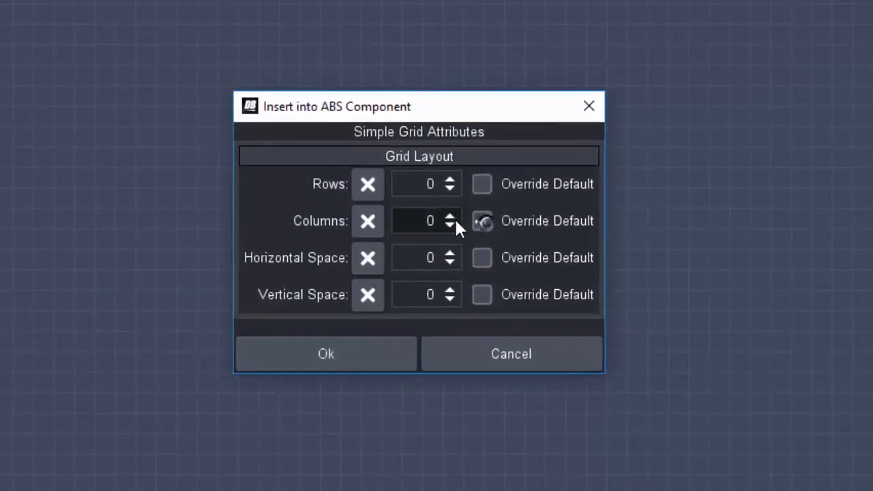
click(450, 217)
click(450, 217)
click(450, 216)
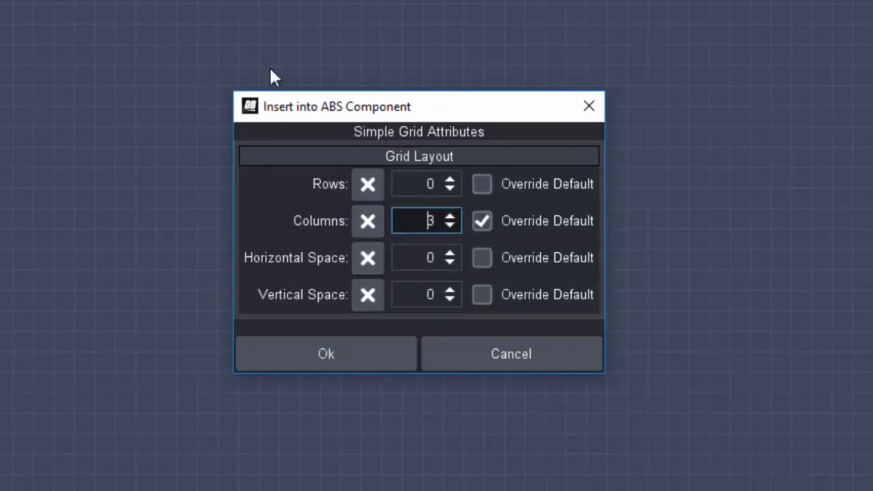
click(481, 257)
text(1)
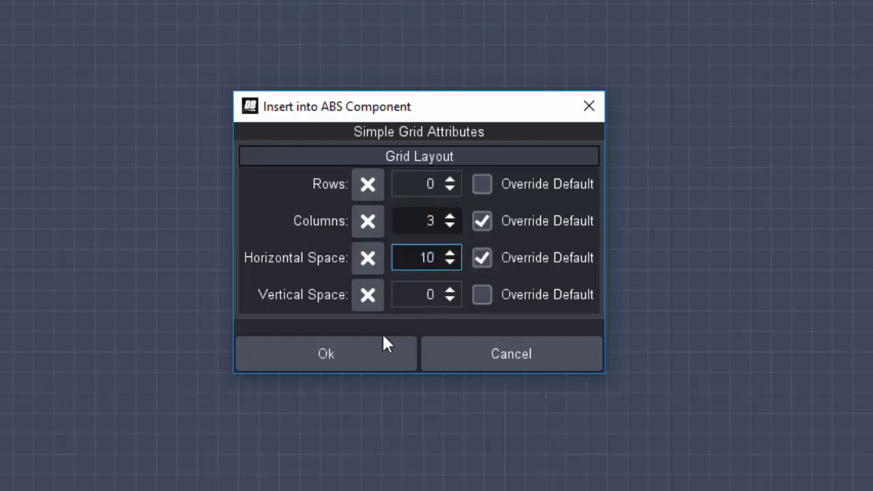
click(395, 353)
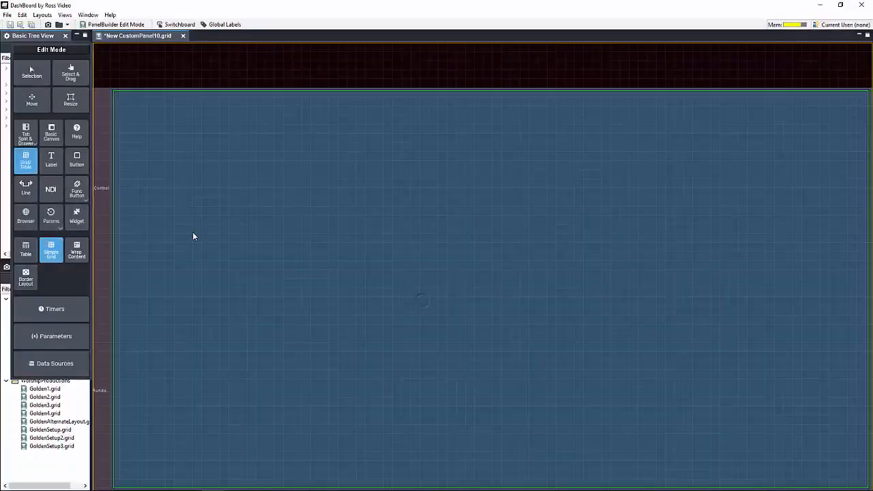
- Open the simple grid's position attributes and anchor it to all four corners of its canvas
click(70, 74)
double_click(156, 130)
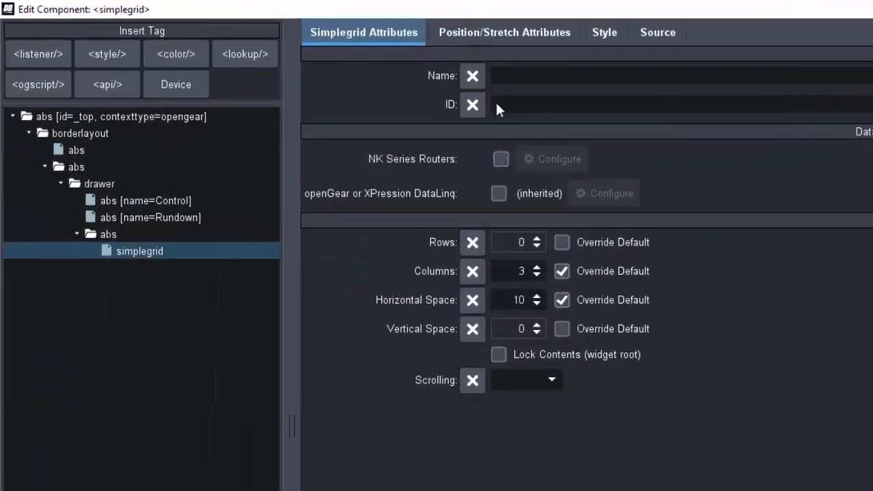
click(471, 29)
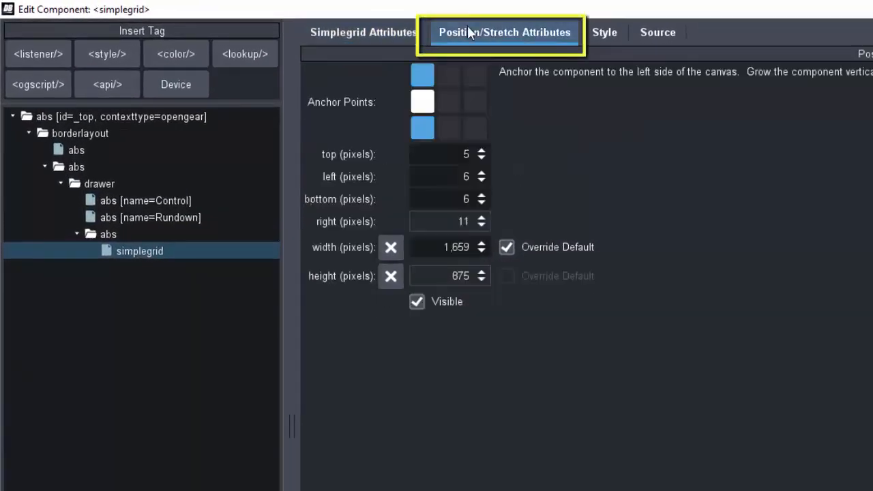
click(461, 155)
click(483, 157)
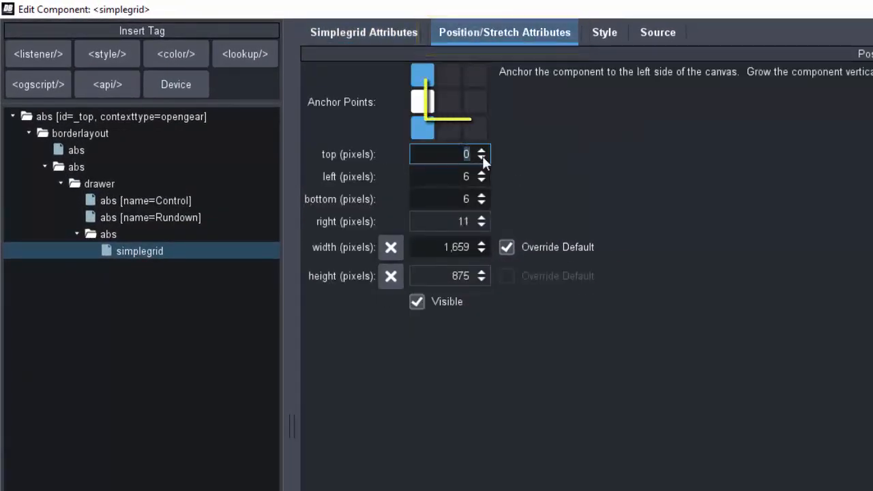
click(449, 102)
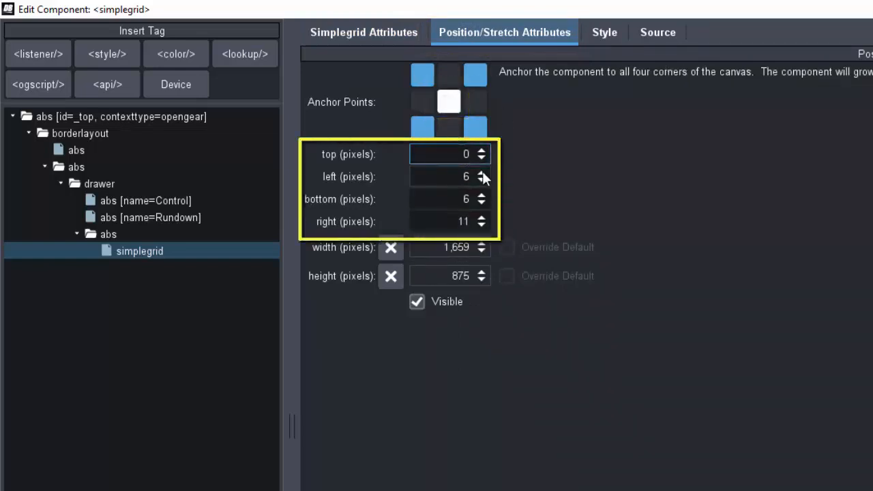
- Set the simple grid's top, left, bottom and right offsets to 10 pixels each
key(BackSpace)
click(454, 177)
key(BackSpace)
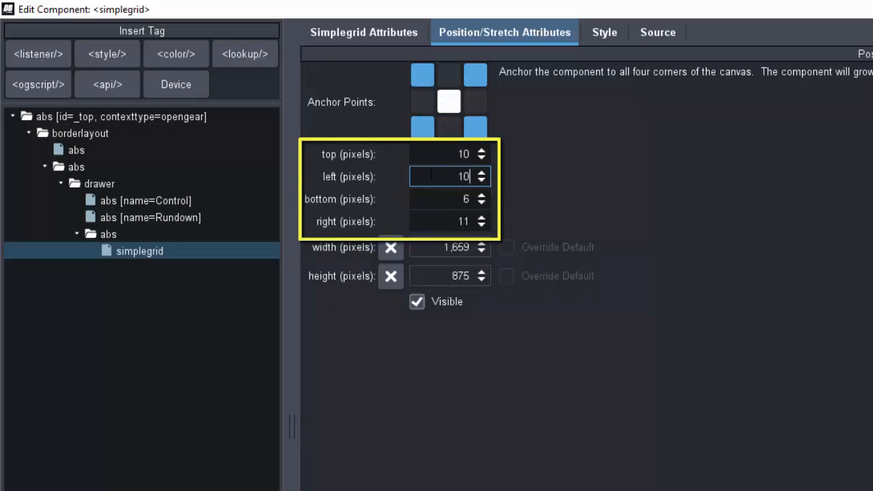
click(449, 197)
click(481, 196)
key(Delete)
click(454, 224)
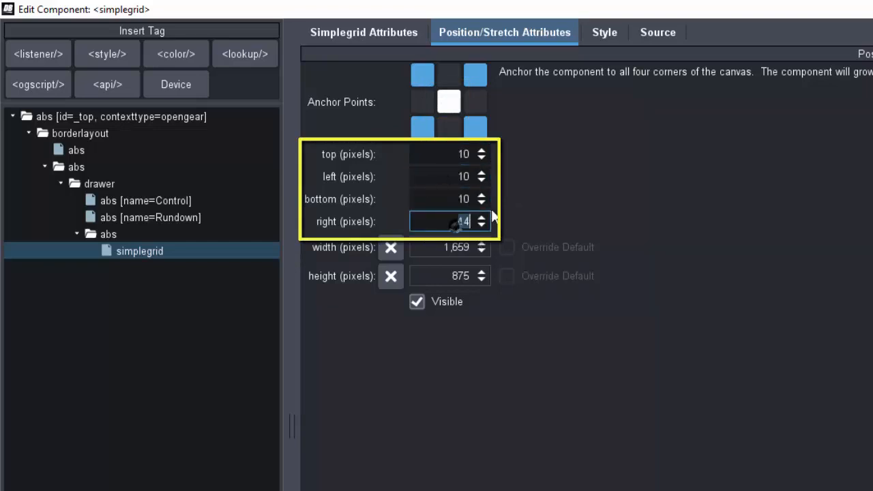
text(0)
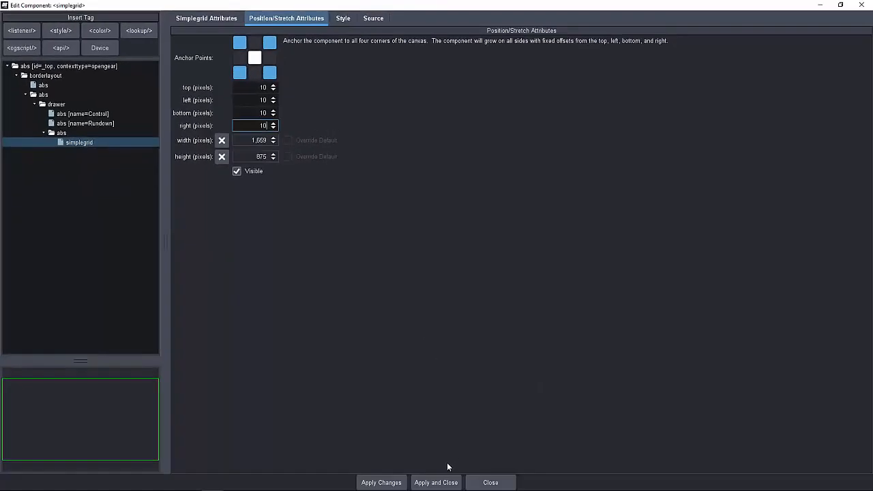
- Apply the simple grid's offsets and place three basic canvases in the grid, one per column
click(440, 482)
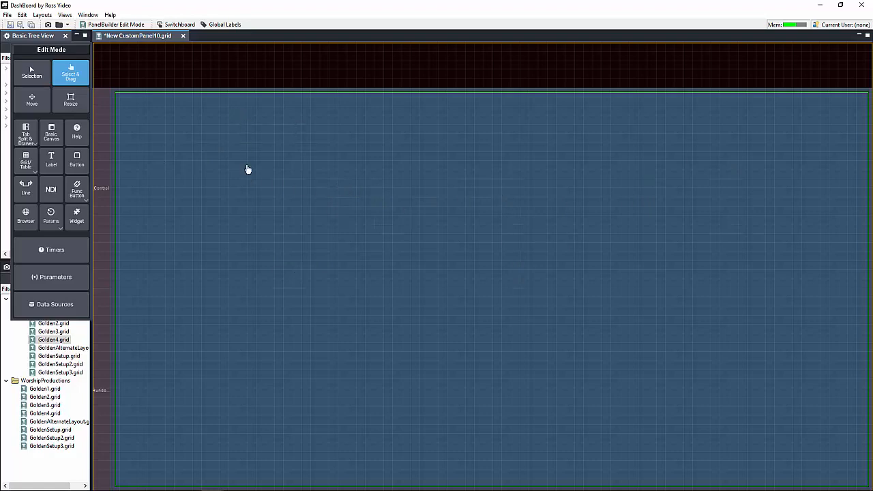
click(58, 139)
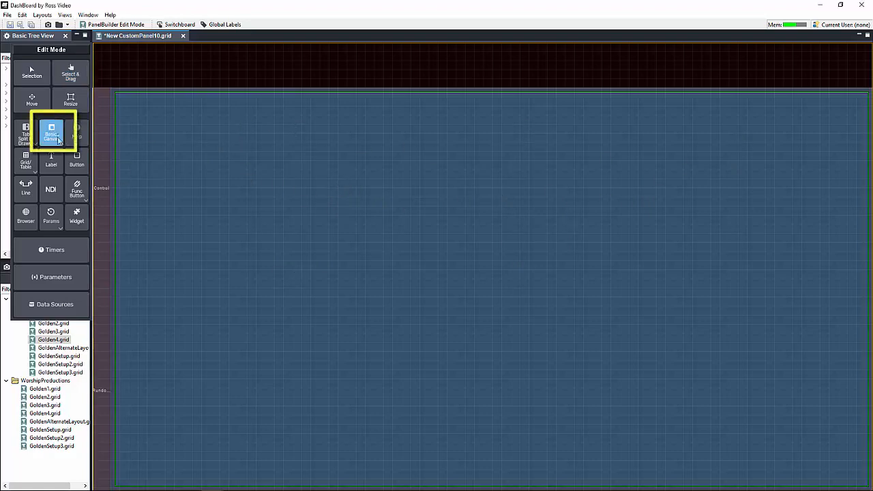
click(203, 164)
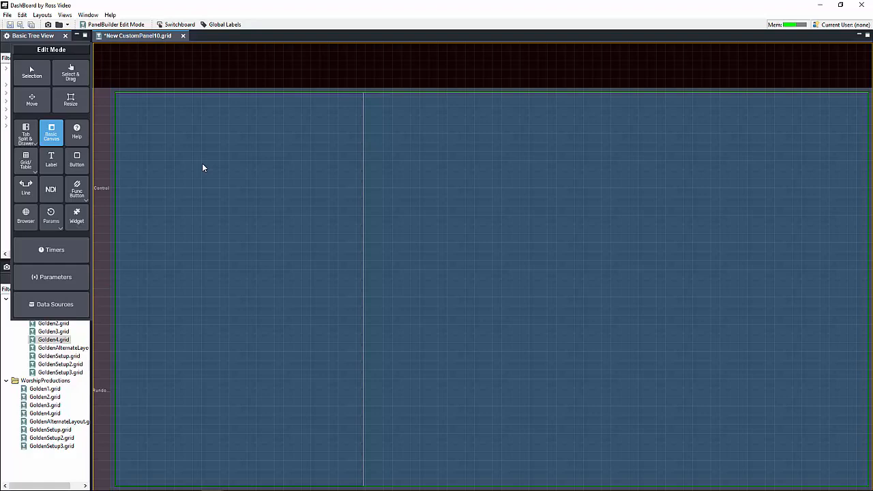
click(425, 176)
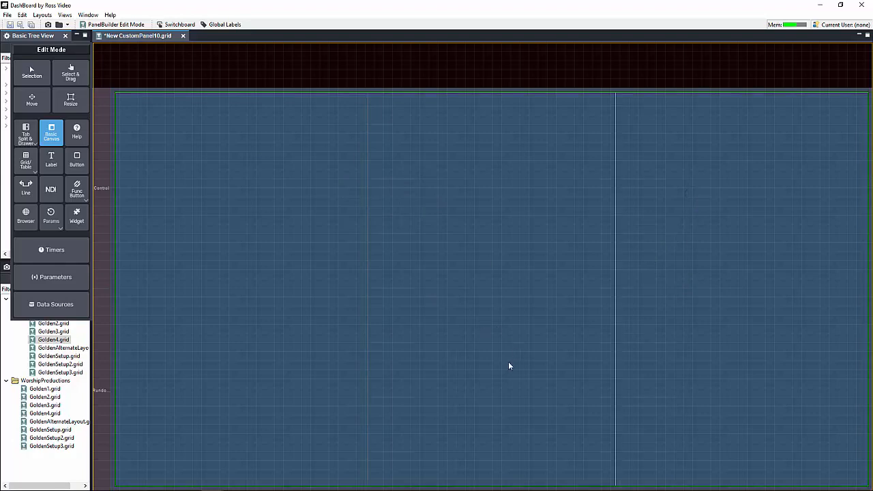
- Set the background color of the grid's first-column canvas to the gray lightdivider swatch and apply it
click(75, 69)
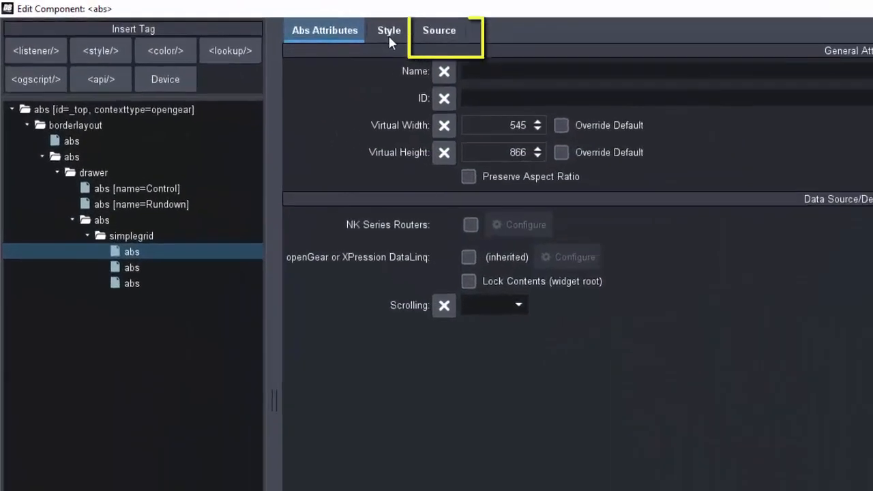
click(285, 20)
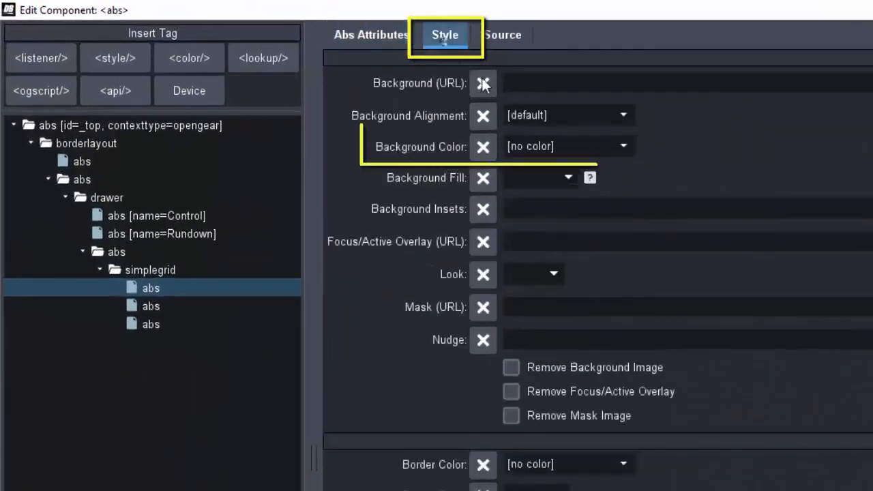
click(625, 146)
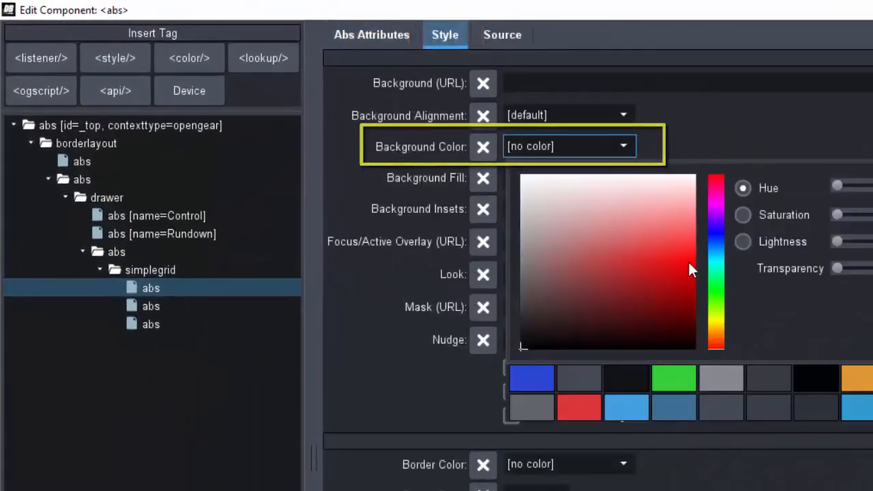
click(720, 380)
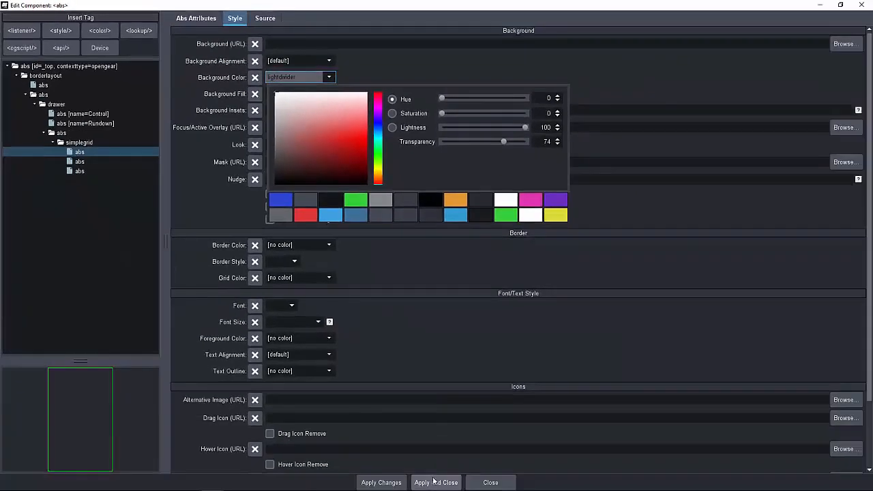
click(434, 482)
- Give the middle-column canvas the same gray lightdivider background color and apply it
double_click(429, 180)
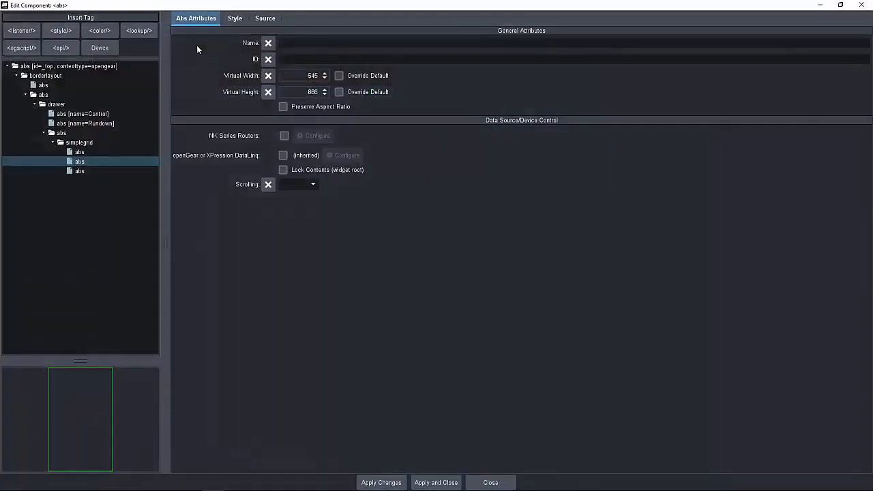
click(234, 19)
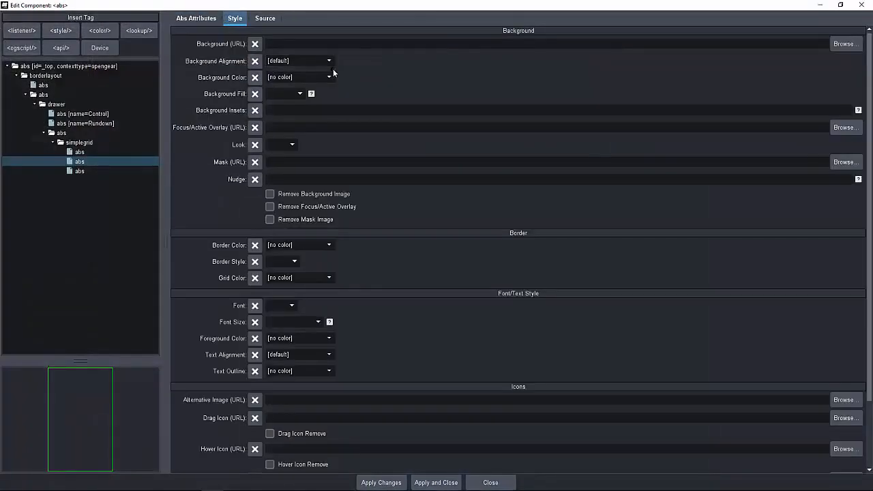
click(330, 77)
click(380, 199)
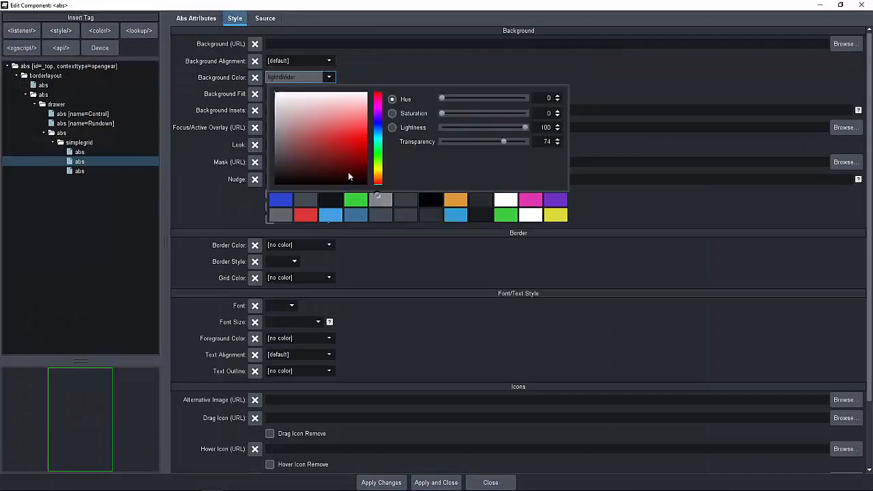
click(435, 482)
- Give the third-column canvas the gray lightdivider background color and apply it
double_click(676, 267)
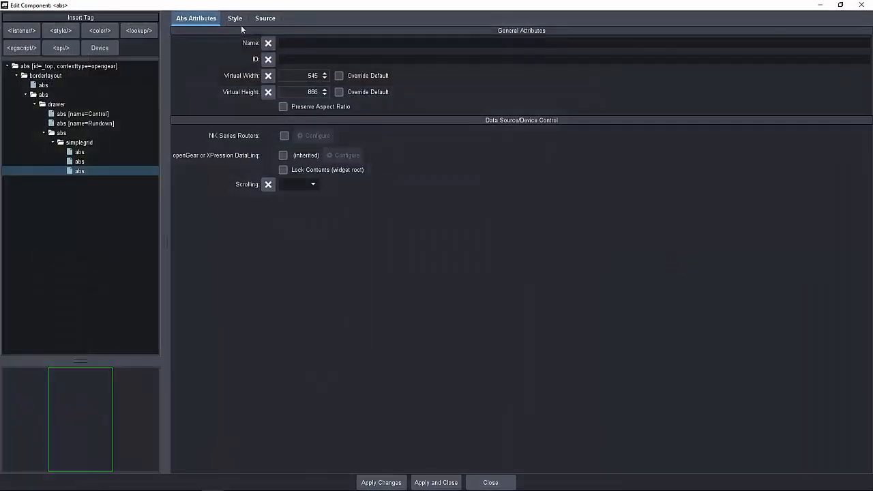
click(234, 19)
click(329, 77)
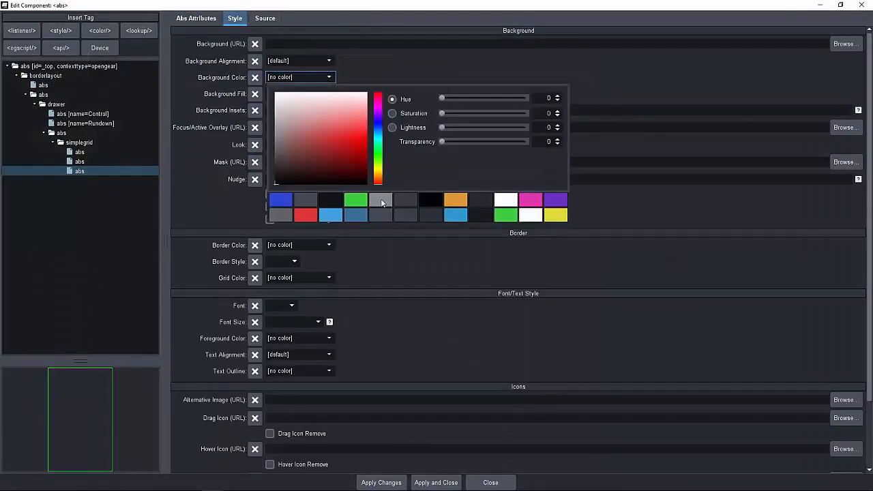
click(377, 200)
click(420, 483)
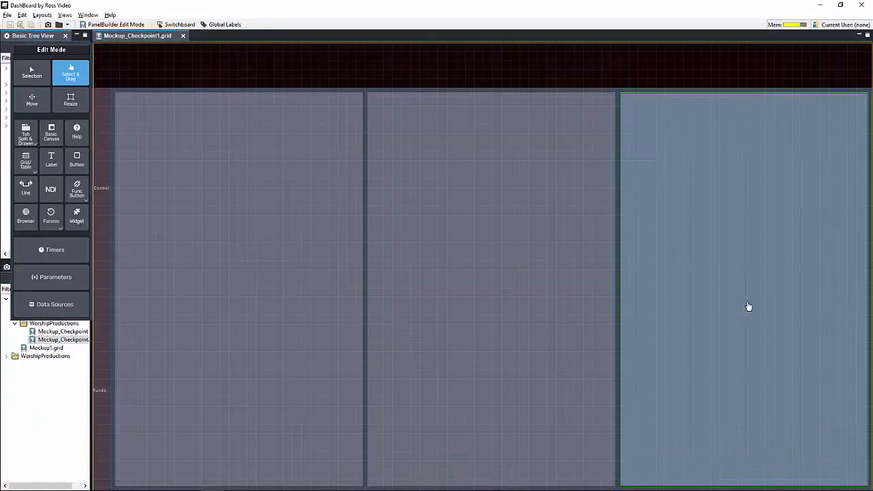
- Leave PanelBuilder edit mode and try opening and closing the drawer's Control tab on the live panel
key(ctrl+g)
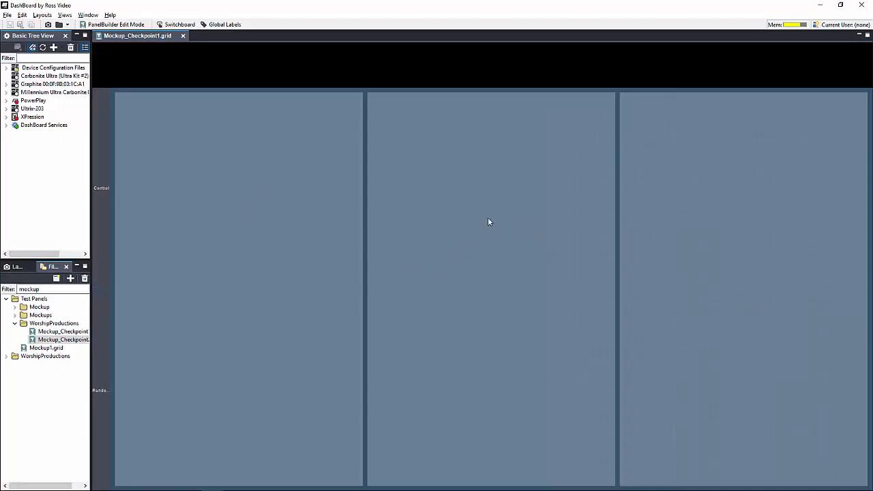
click(105, 209)
click(485, 184)
- Open the Mockup_Checkpoint2.grid panel and shrink the application window to test how the layout resizes
double_click(69, 339)
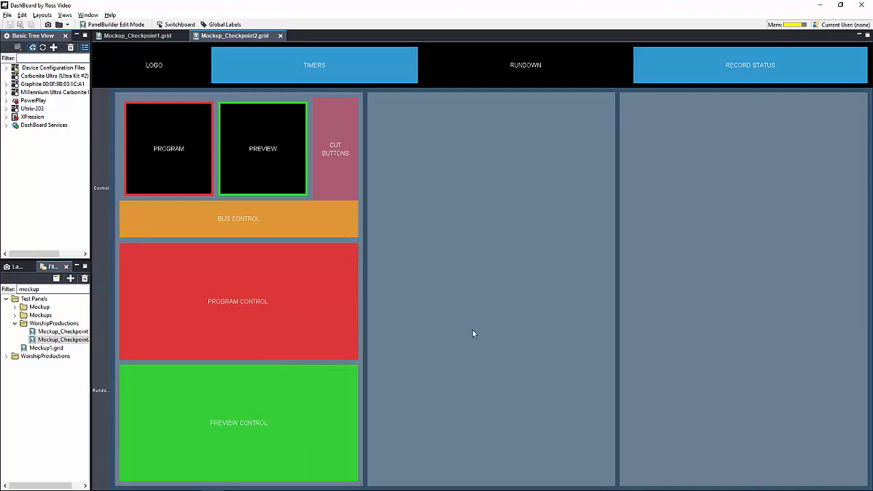
click(840, 6)
drag(20, 11, 88, 71)
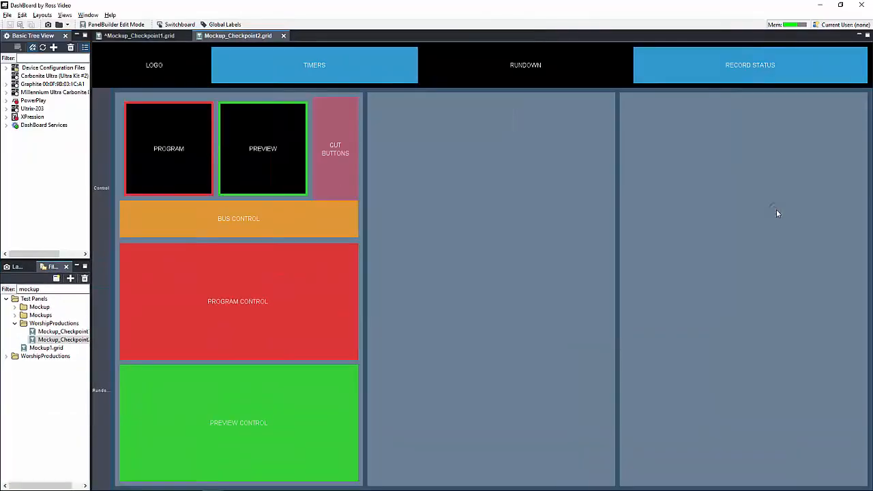